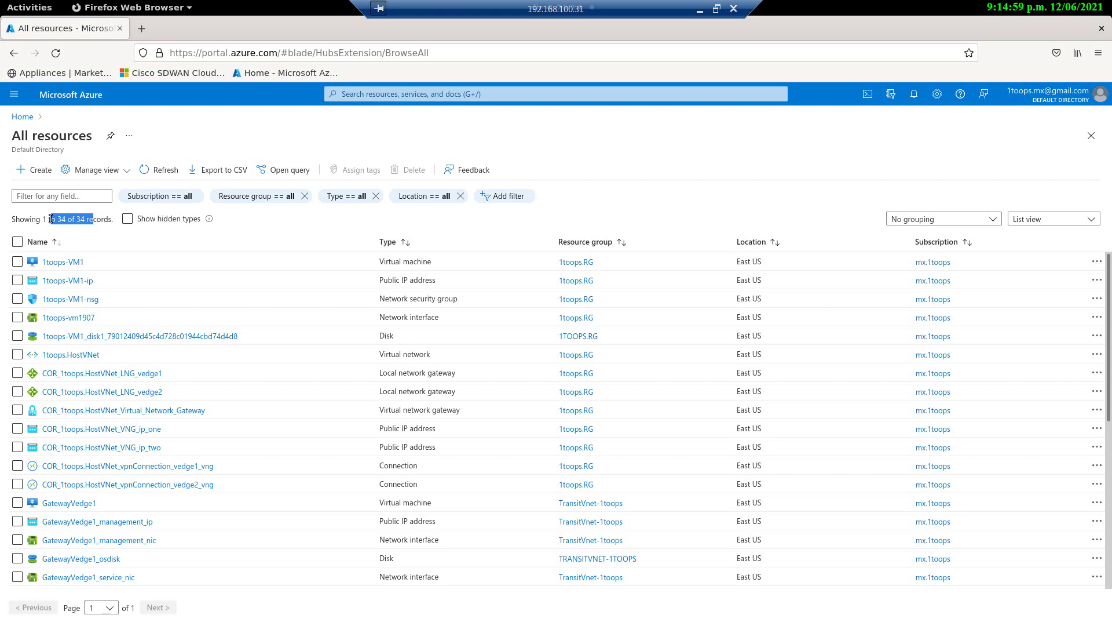
Step: Go from Home through Virtual machines to the GatewayVedge1 overview (Standard F4, public IP 52.149.222.170)
left_click(23, 117)
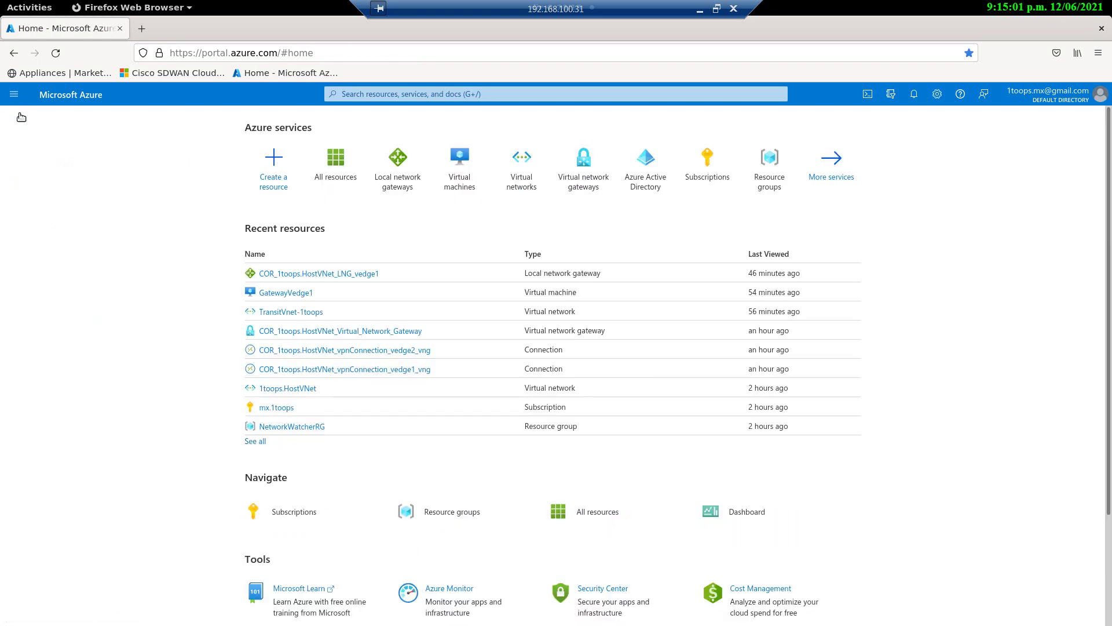
left_click(452, 175)
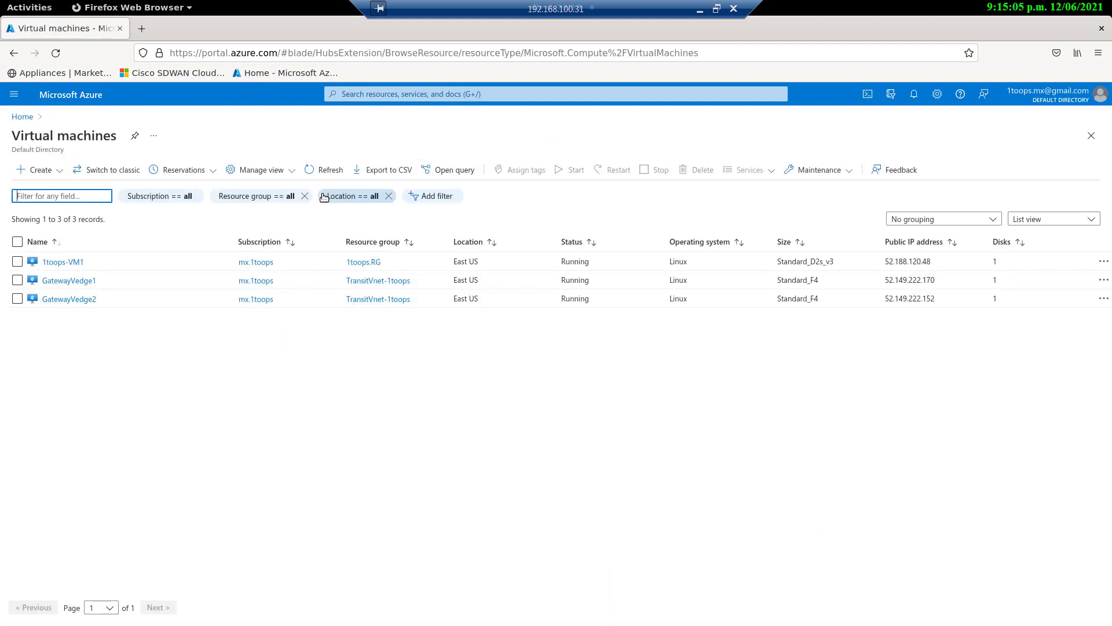
left_click(78, 281)
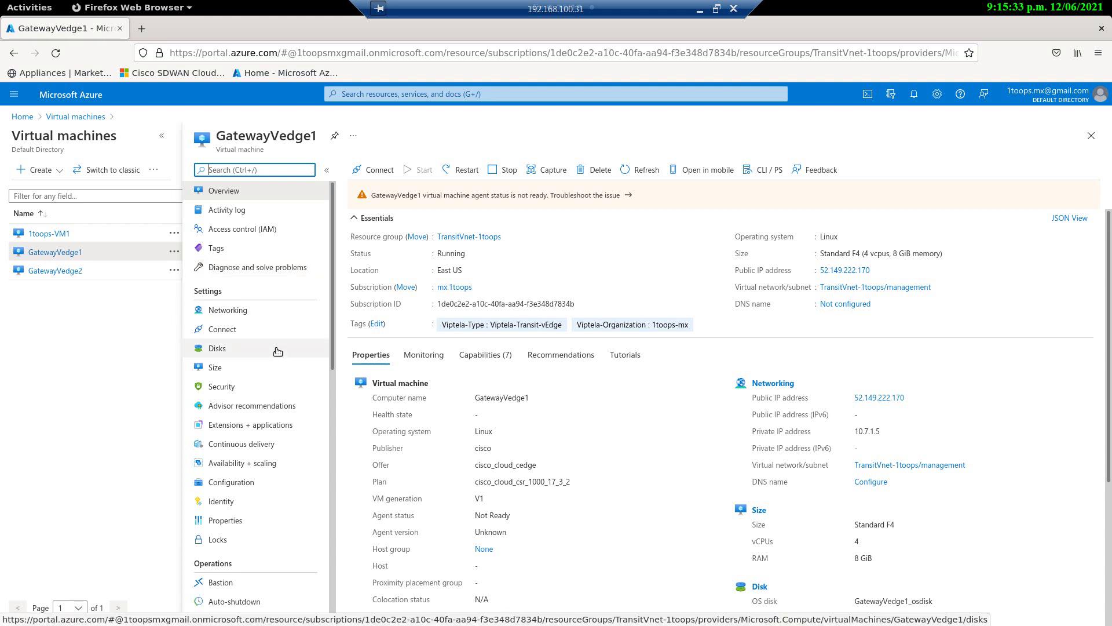
scroll(278, 352, "down", 10)
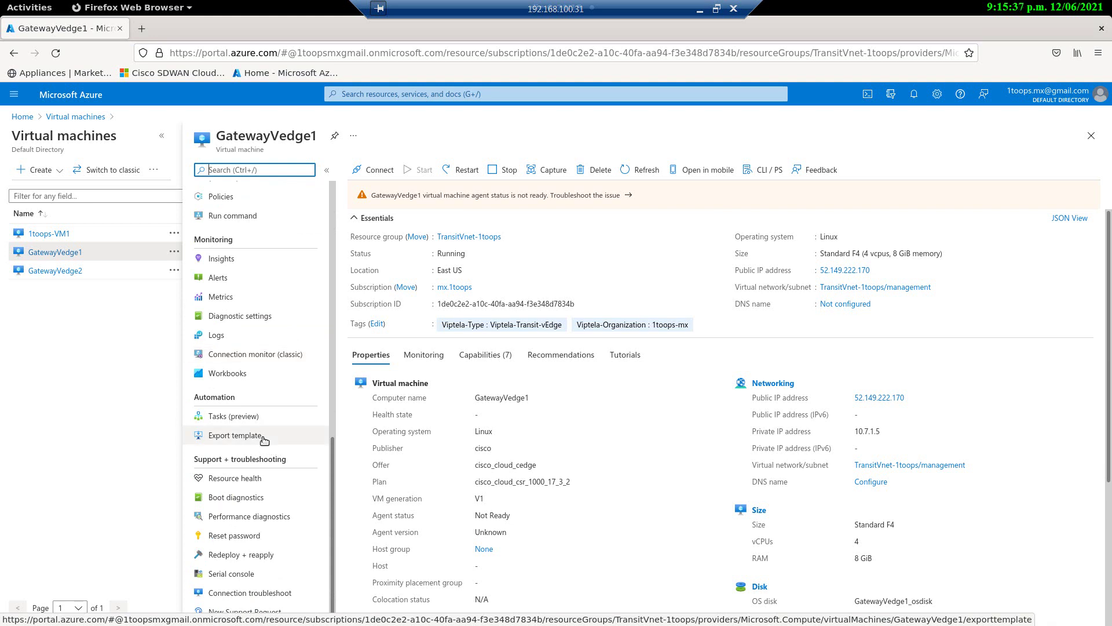
Step: Open GatewayVedge1's serial console, showing the CL-cEdge01 router
left_click(237, 574)
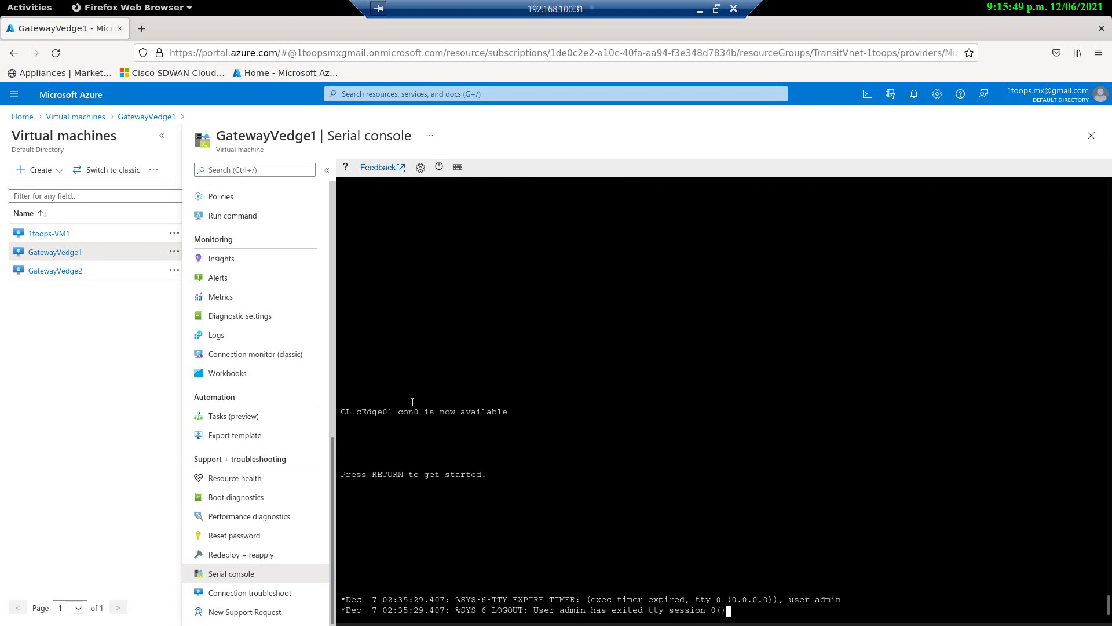
left_click_drag(390, 412, 339, 412)
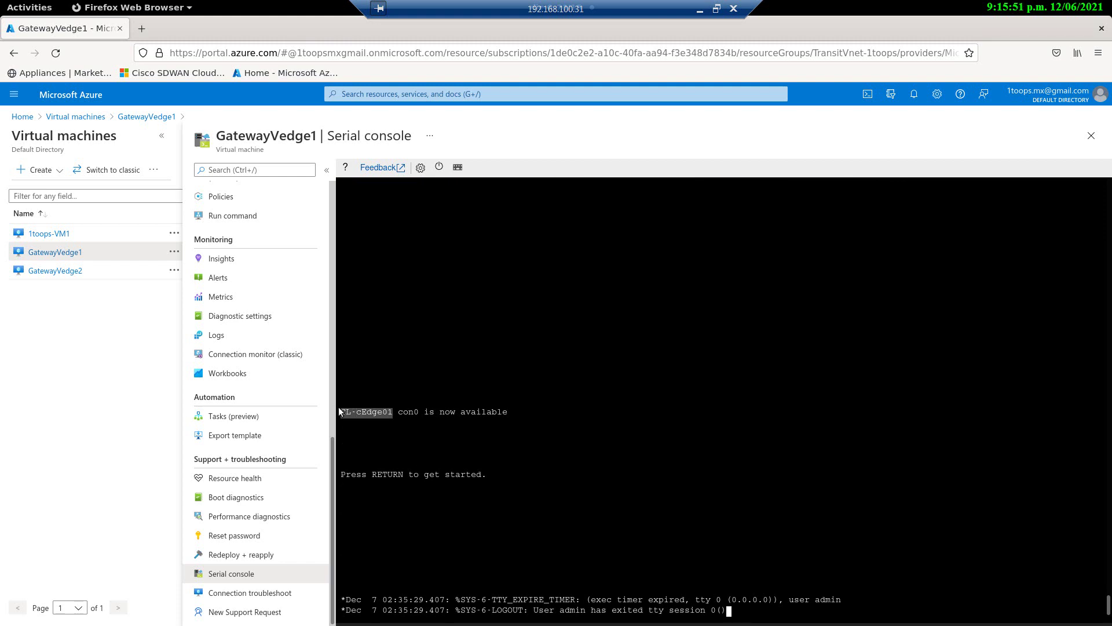
left_click(450, 401)
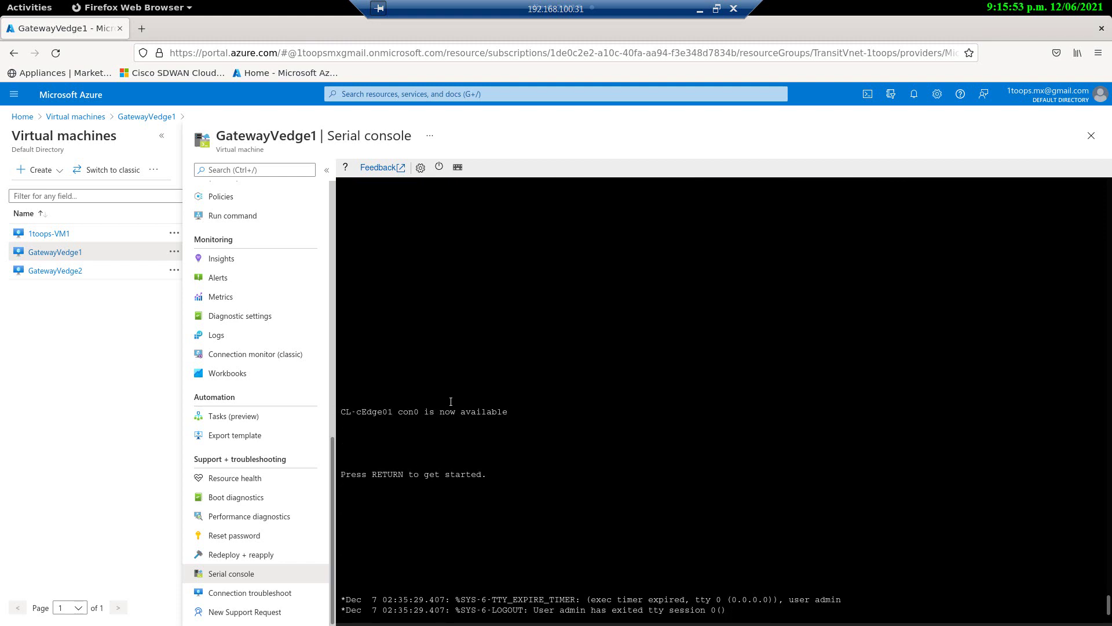
Step: Log in with the admin account and run 'sh sdwan run' to show the SD-WAN running config
key("Return")
type("admin")
key("Return")
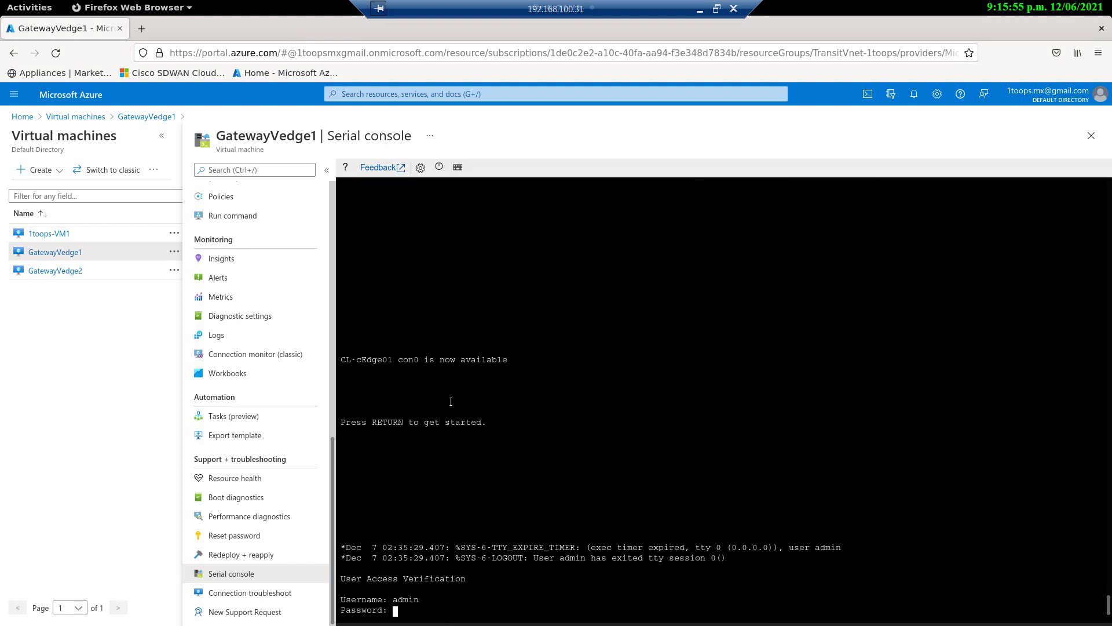
key("Return")
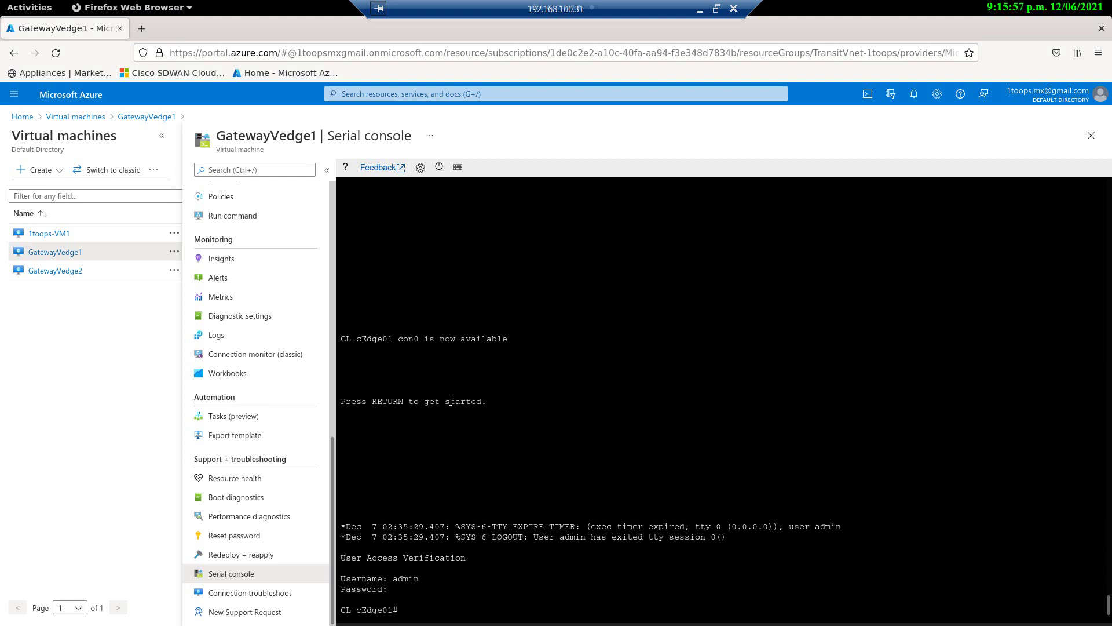
key("Return")
key("Return")
key("Return")
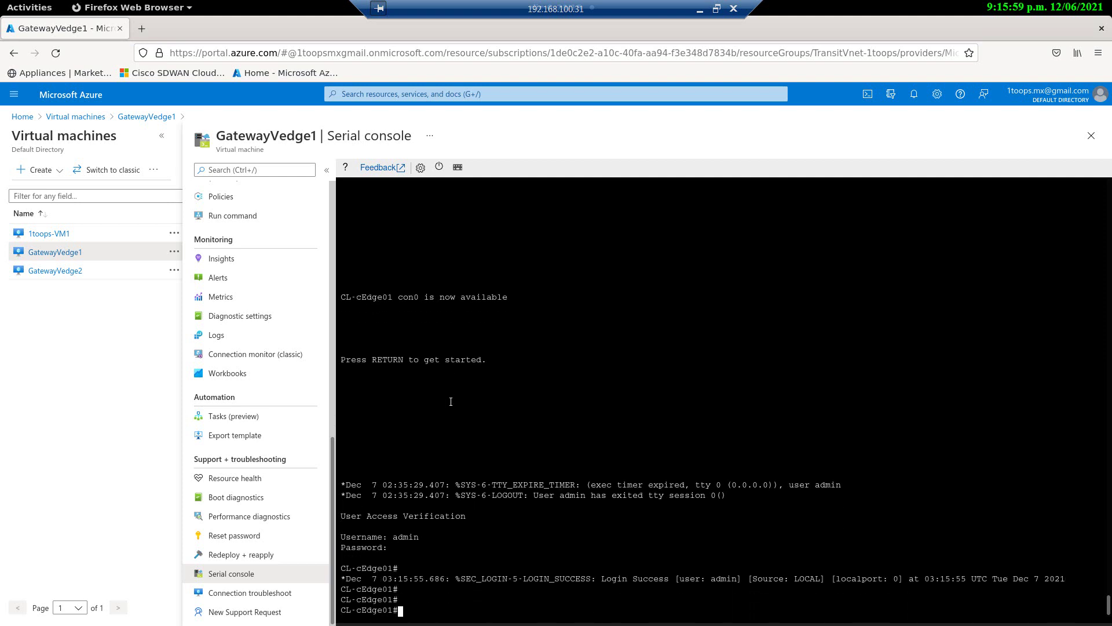
type("sh sdwan run")
key("Return")
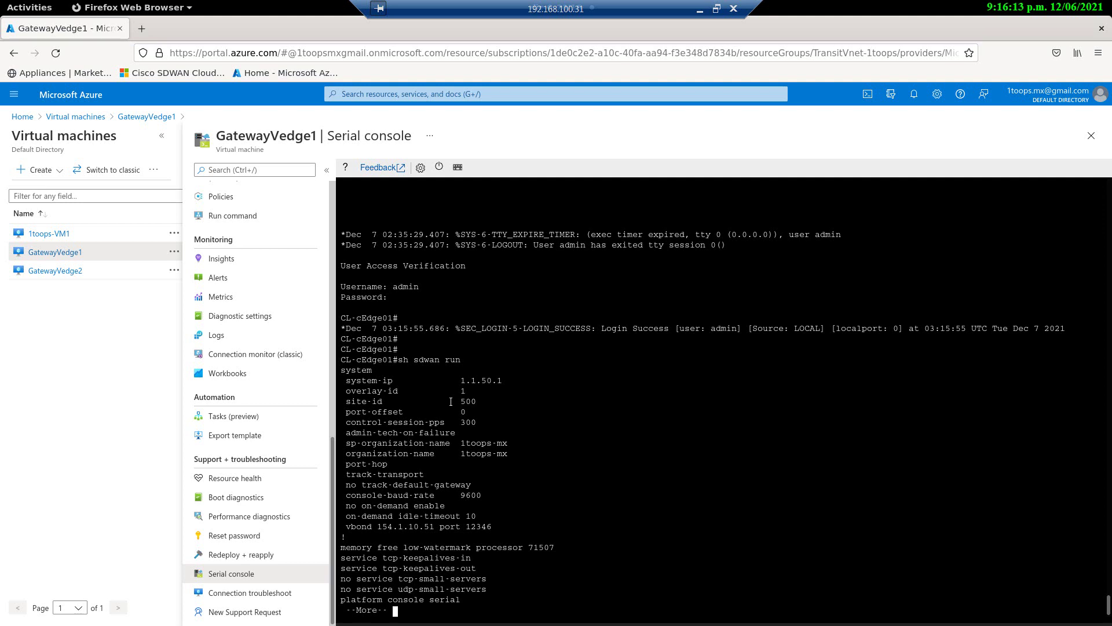
Step: Page through the config, noting system-ip 1.1.50.1, the organization name, vbond 154.1.10.51 and the default route
key("space")
scroll(485, 244, "up", 2)
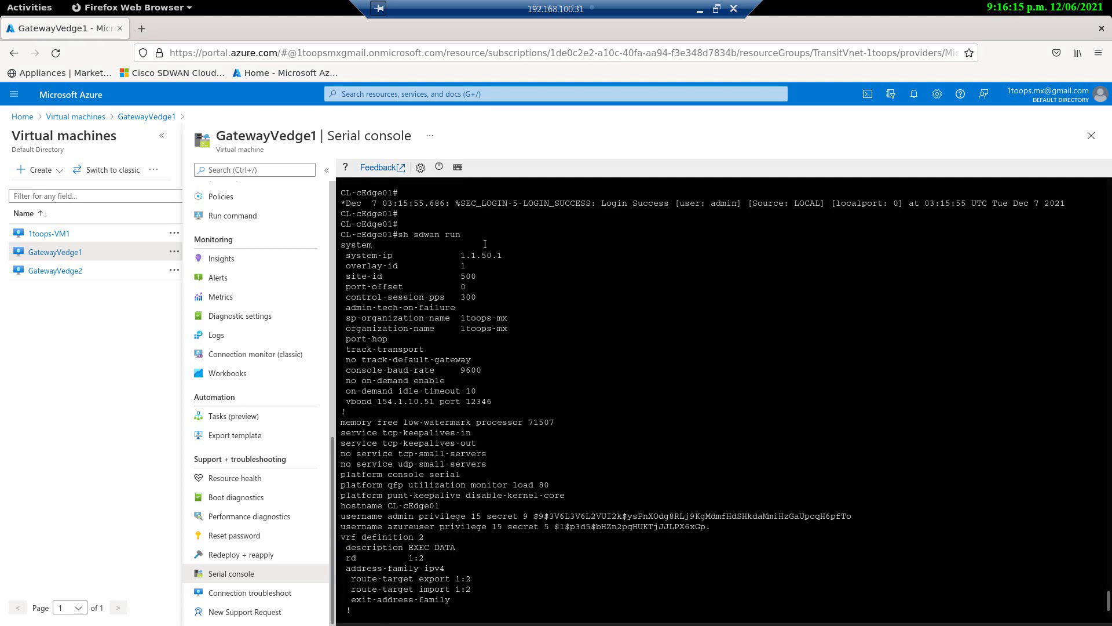
left_click_drag(436, 255, 486, 256)
left_click_drag(502, 328, 452, 322)
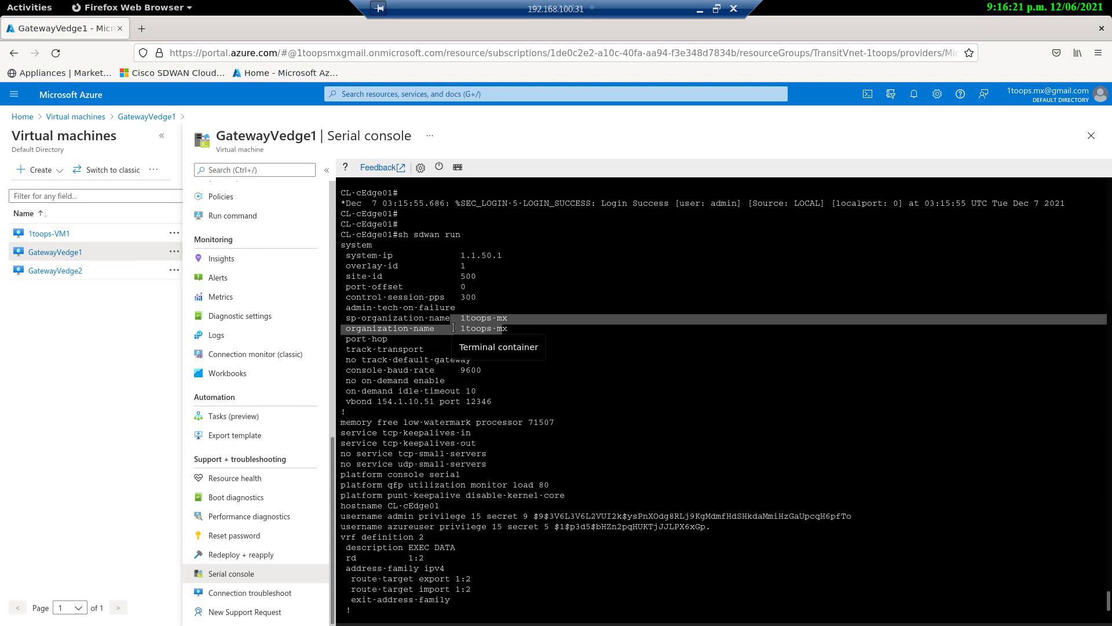
double_click(423, 401)
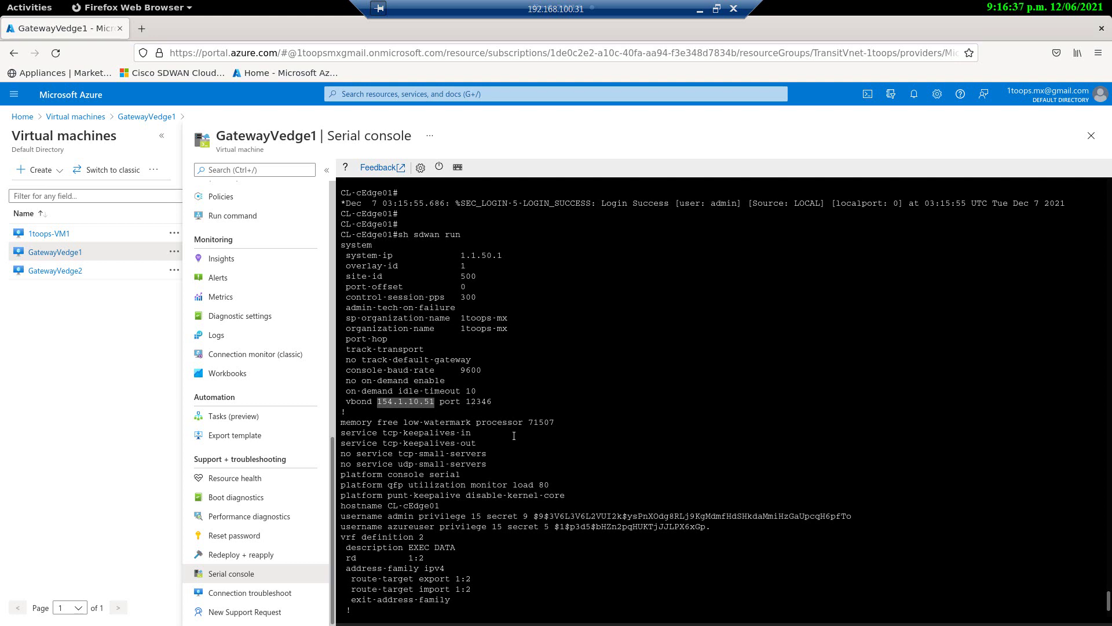
key("space")
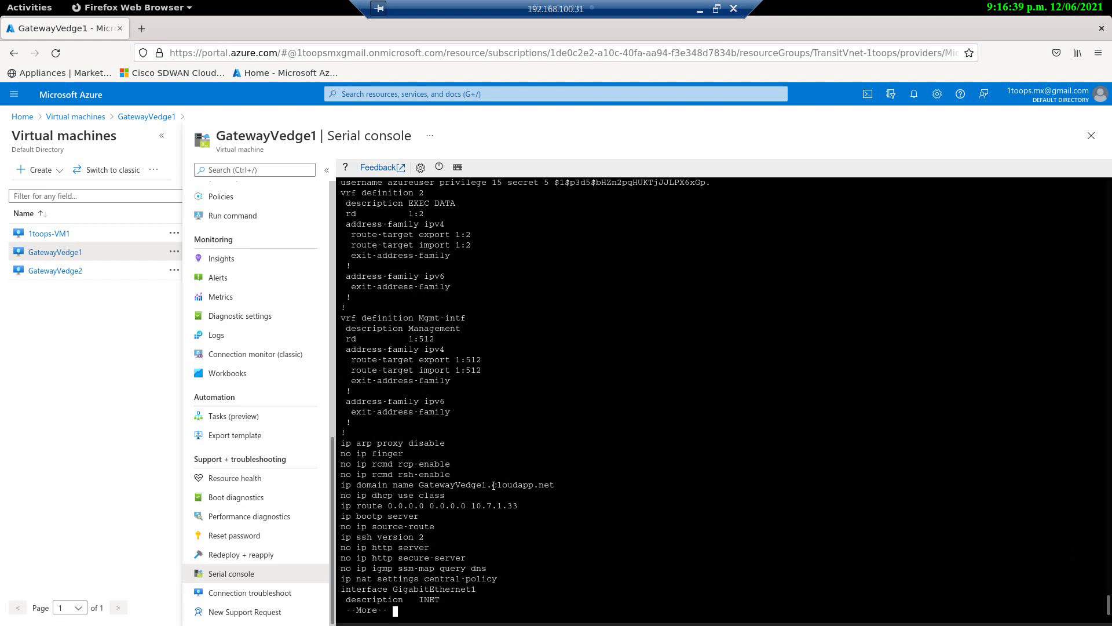
left_click_drag(497, 506, 429, 498)
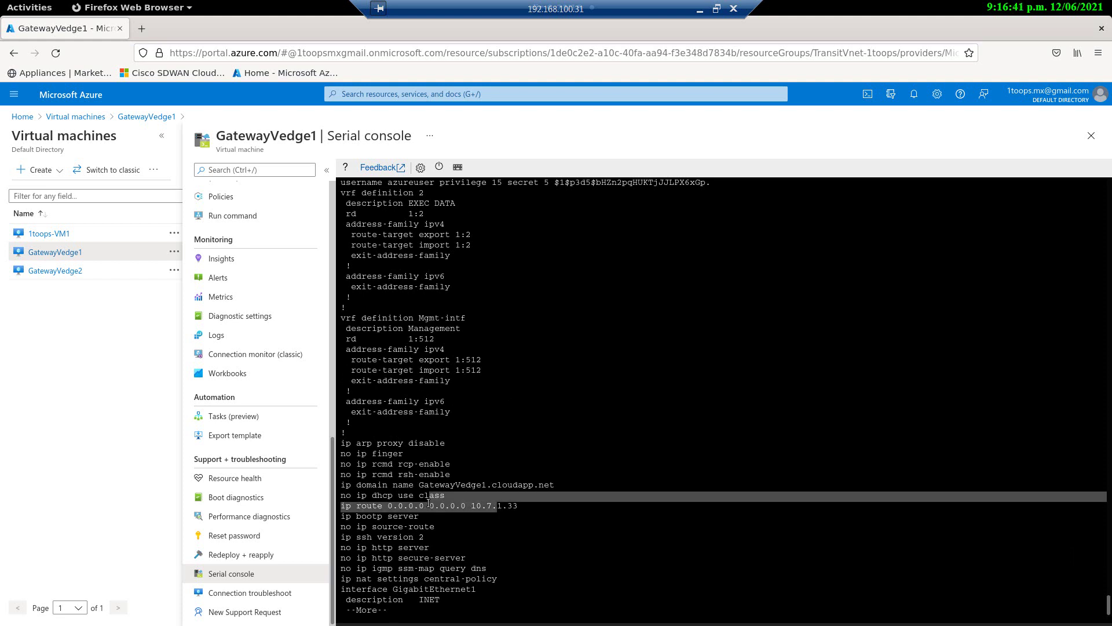
left_click(428, 497)
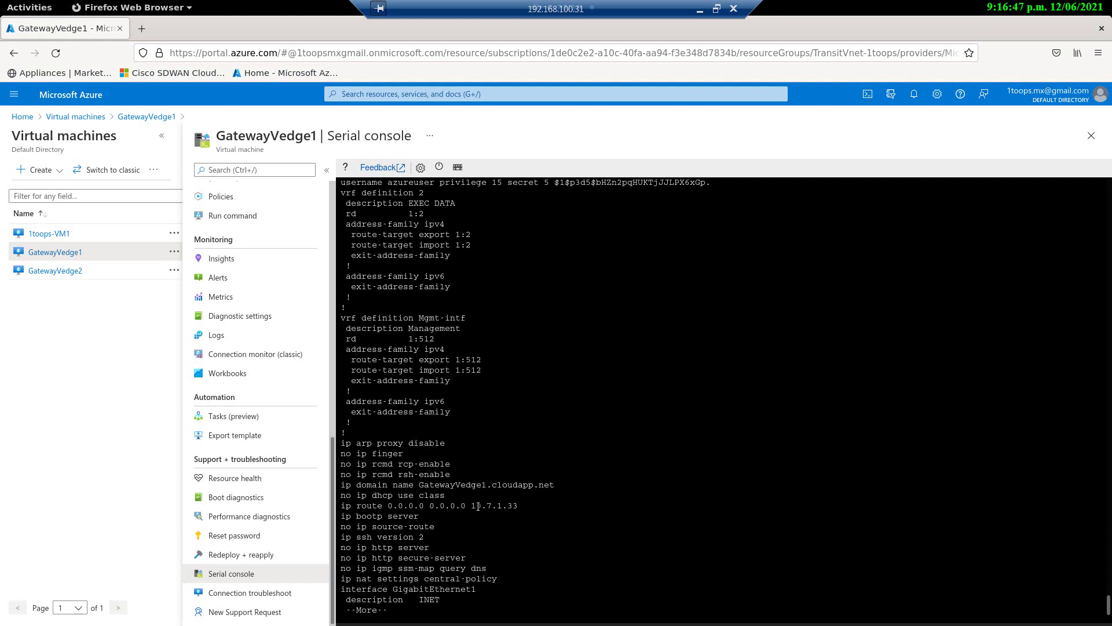
Step: Continue past GigabitEthernet1's DHCP settings and the sdwan tunnel-interface settings to the CL-cEdge01# prompt
key("space")
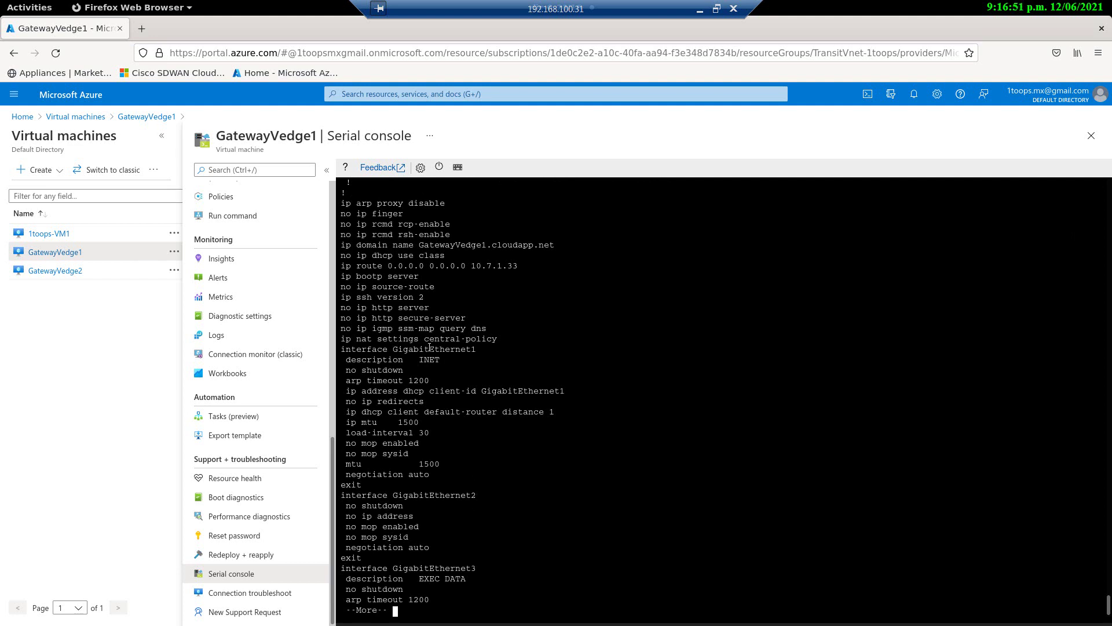
left_click_drag(393, 349, 467, 350)
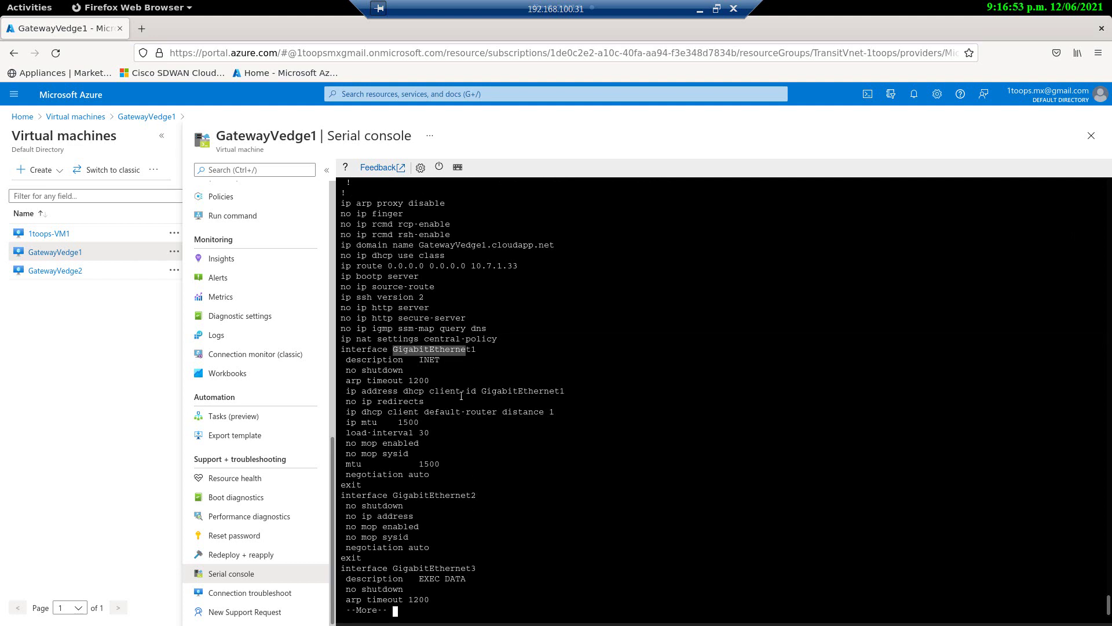
left_click_drag(455, 392, 373, 389)
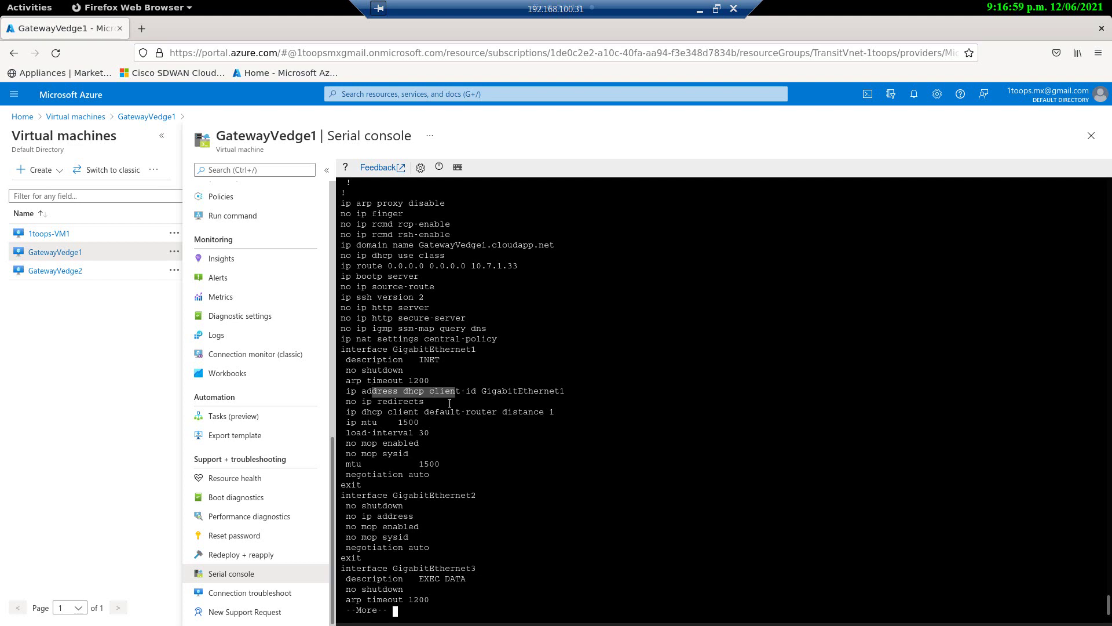
key("space")
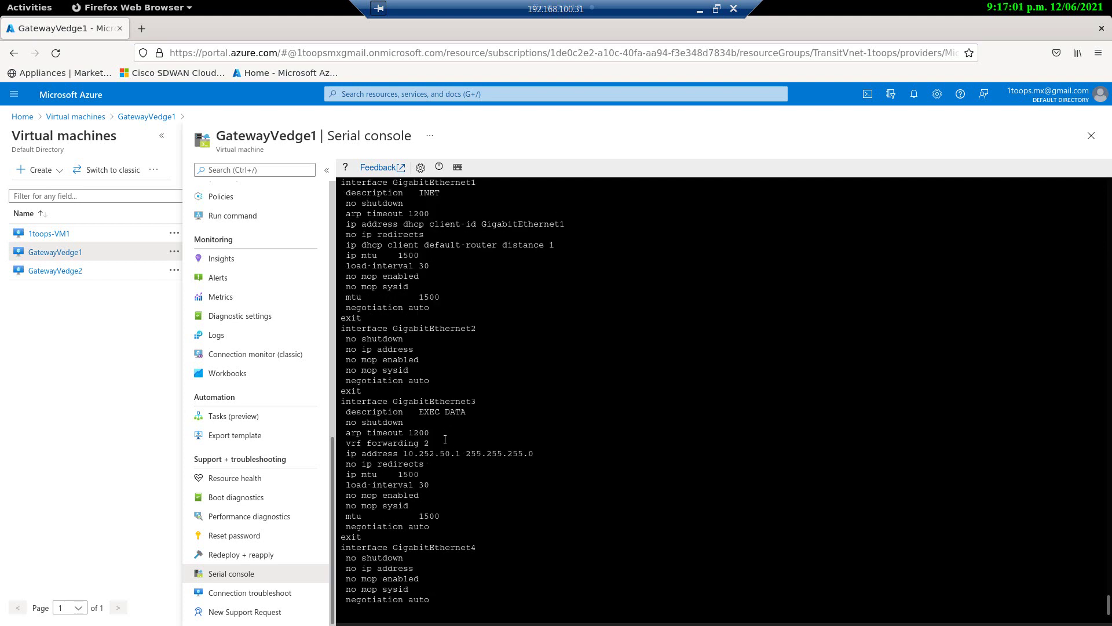
left_click_drag(367, 319, 450, 411)
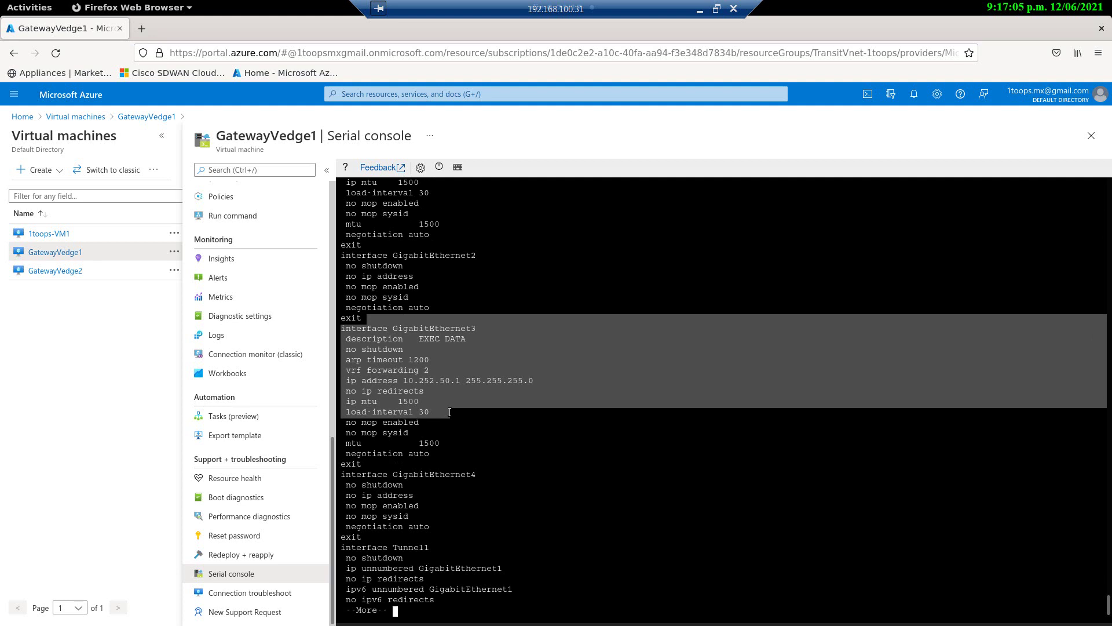
key("space")
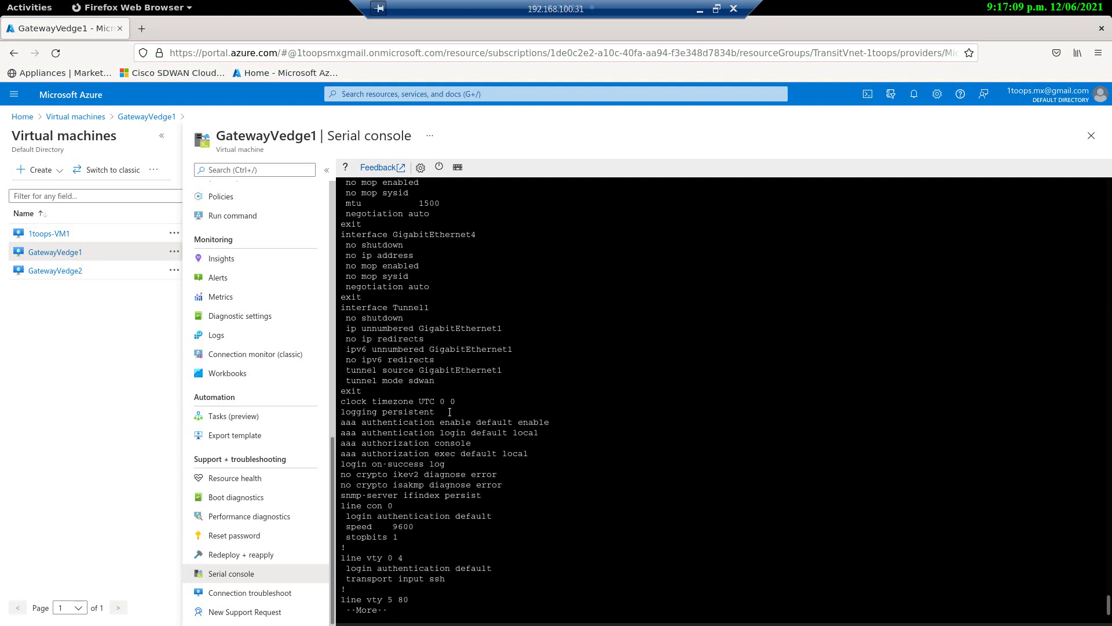
key("space")
key("space")
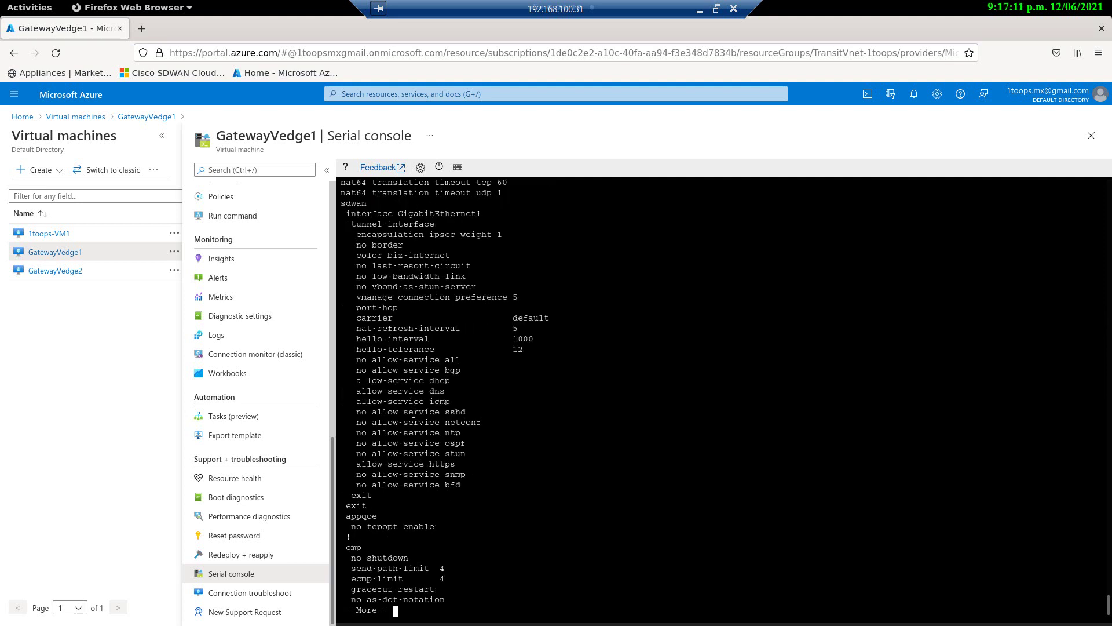
left_click_drag(388, 224, 435, 403)
key("space")
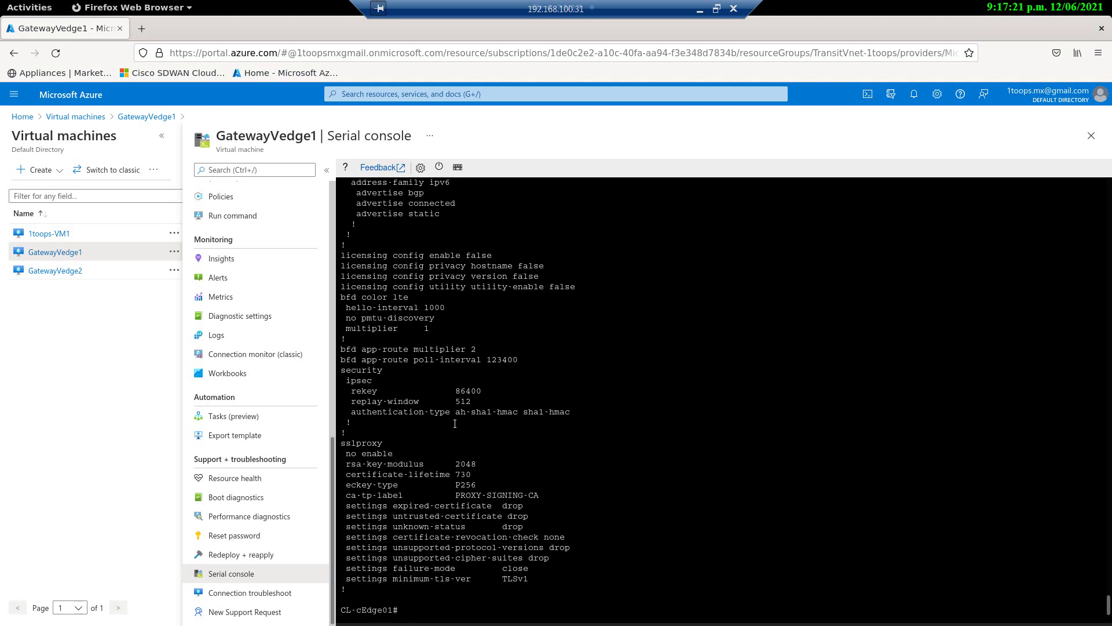
Step: Run 'sh sdwan control connections', showing vbond peer 154.1.10.51 over DTLS in connect state
type("sh sdwan control coo")
key("Tab")
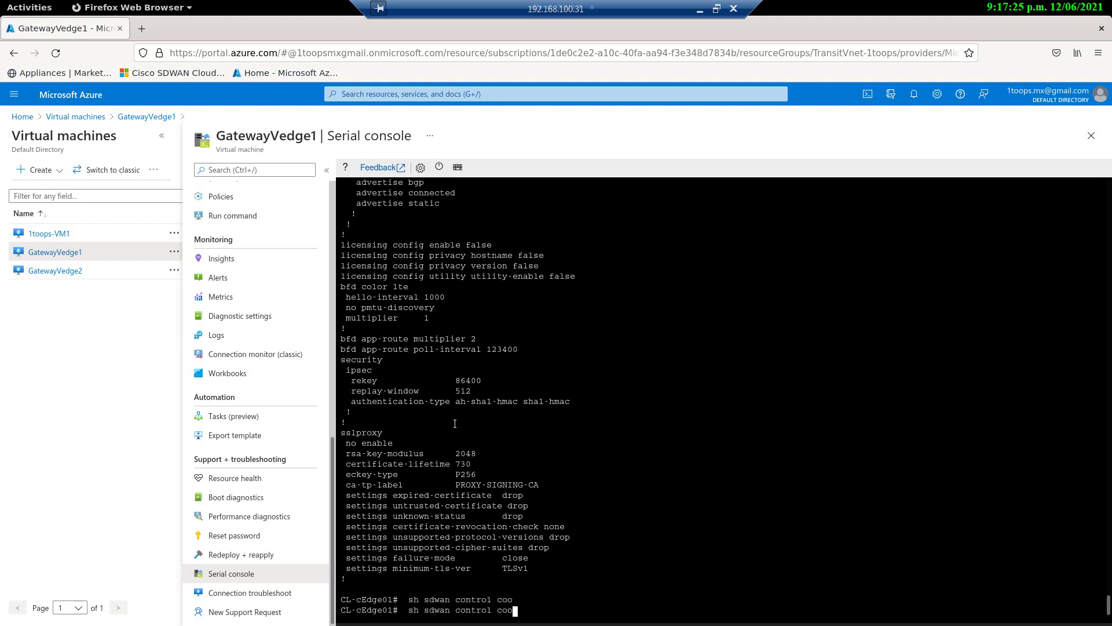
key("BackSpace")
key("Tab")
key("Return")
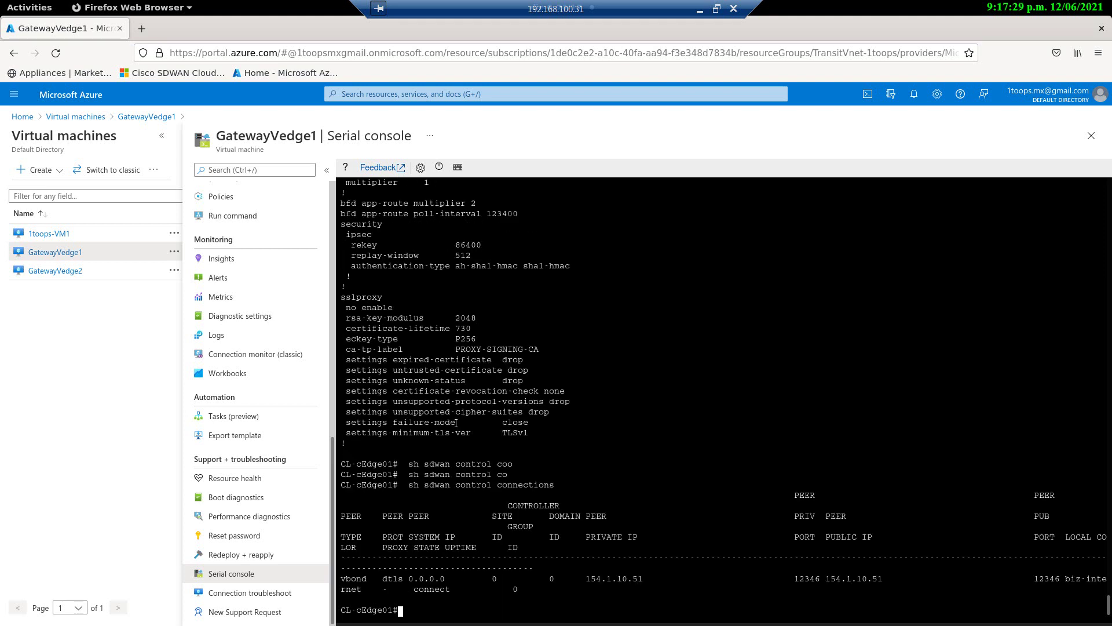
double_click(614, 579)
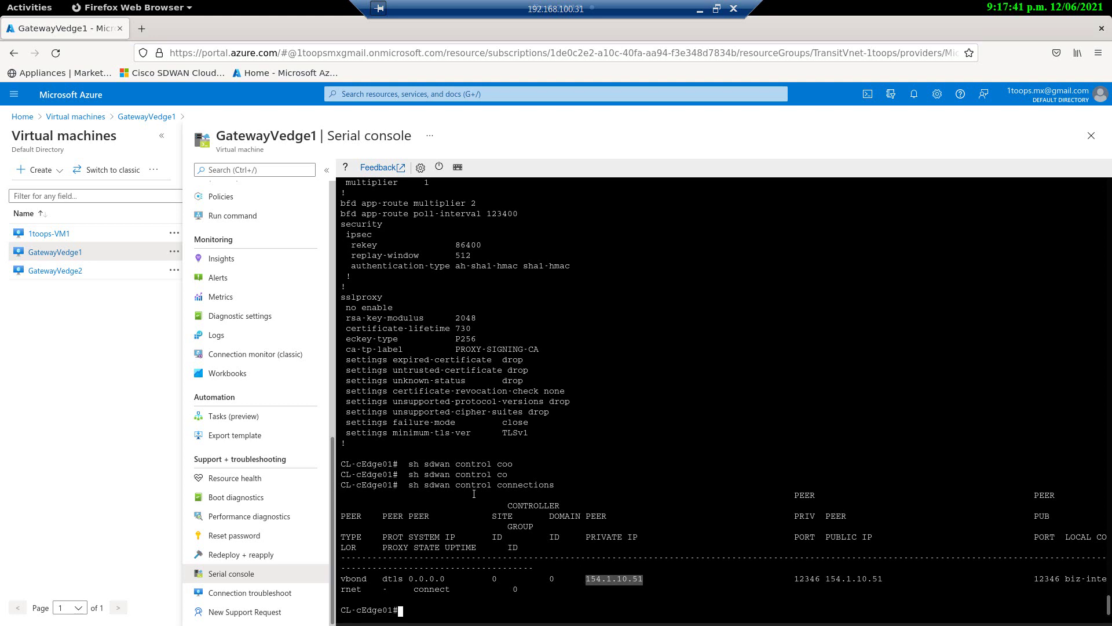
Step: Show TransitVnet-1toops subnets: management 10.7.1.0/27, transport 10.7.1.32/27, transport2 10.7.1.96/27, service 10.7.1.64/27
left_click(85, 118)
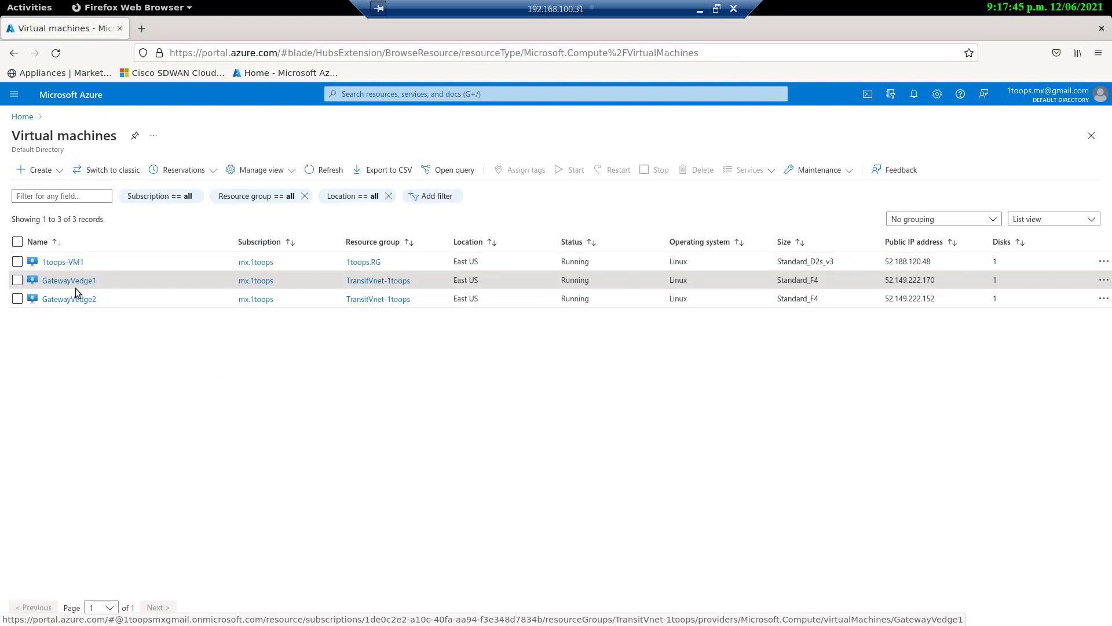
left_click(17, 117)
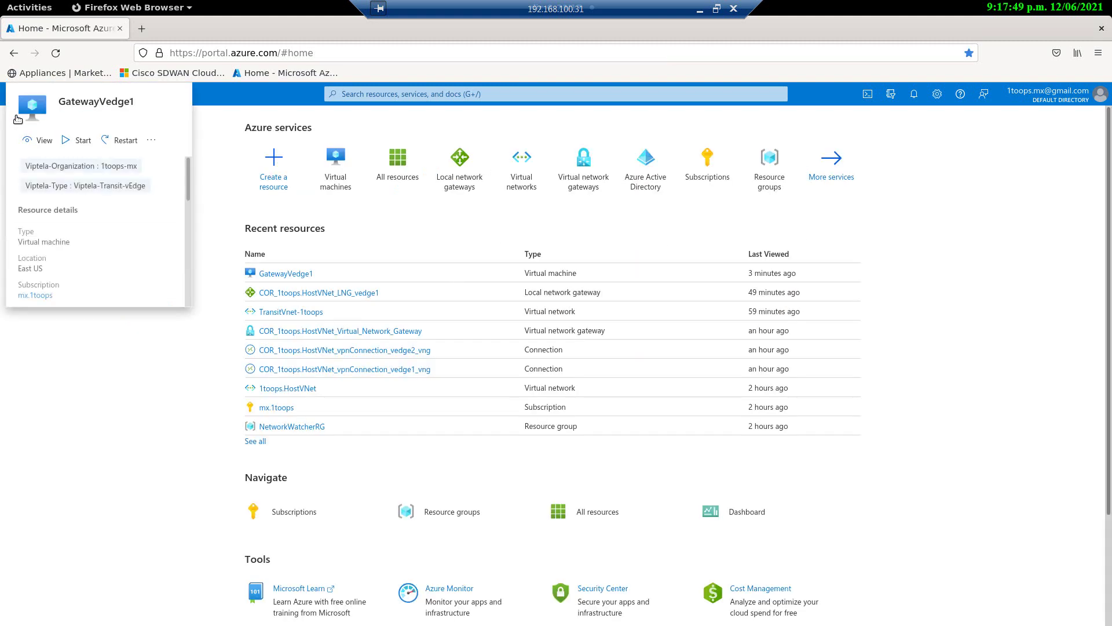
left_click(541, 183)
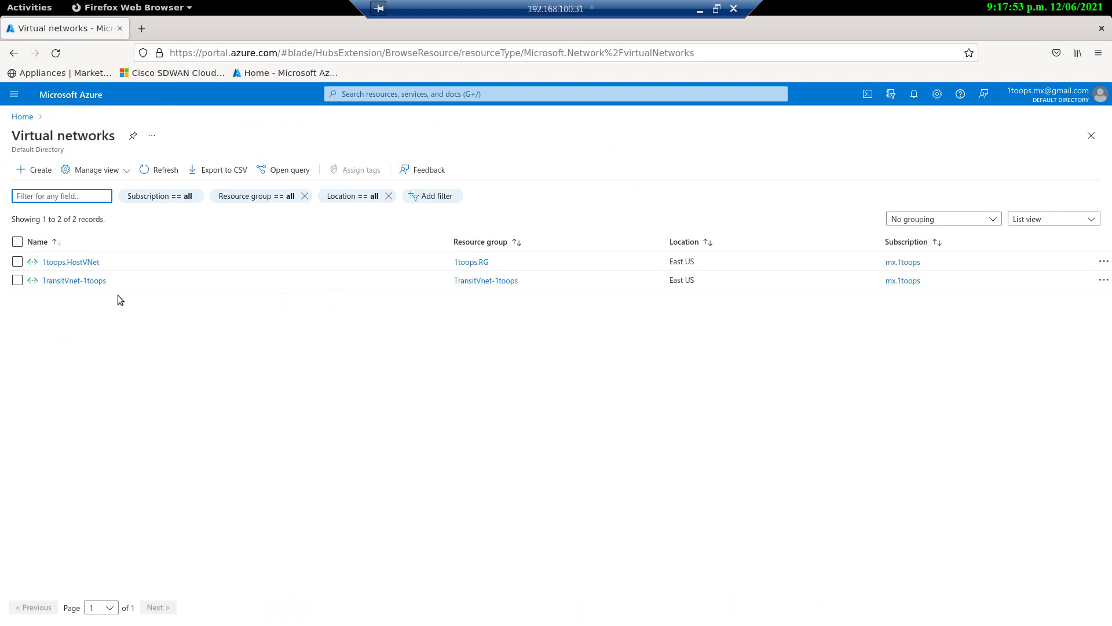
left_click_drag(100, 262, 44, 265)
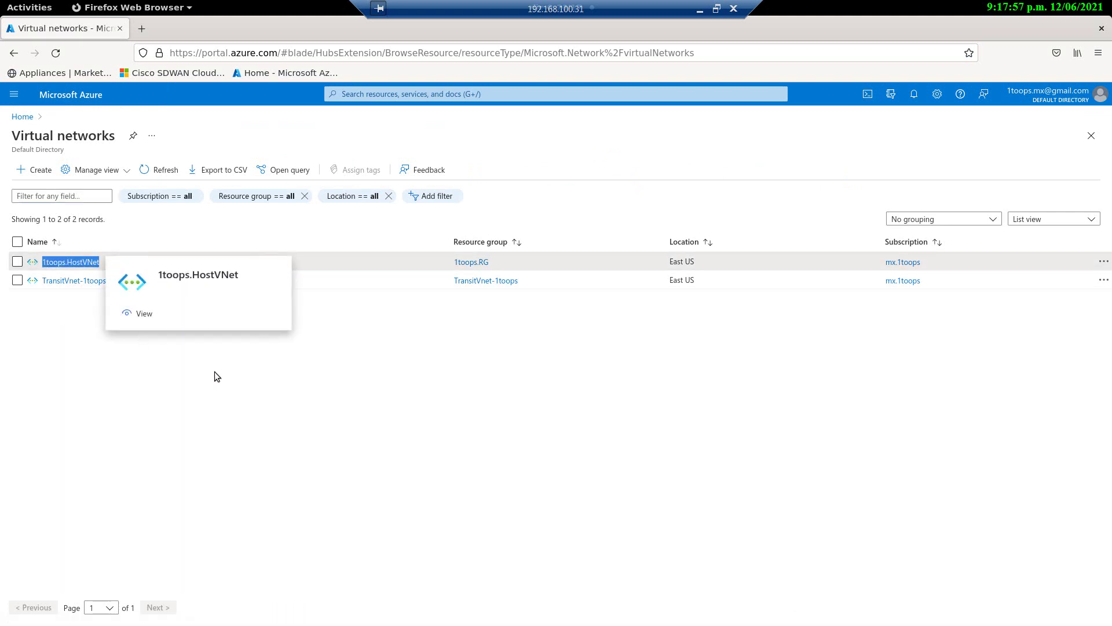
left_click(215, 372)
left_click_drag(109, 282, 41, 286)
left_click(62, 282)
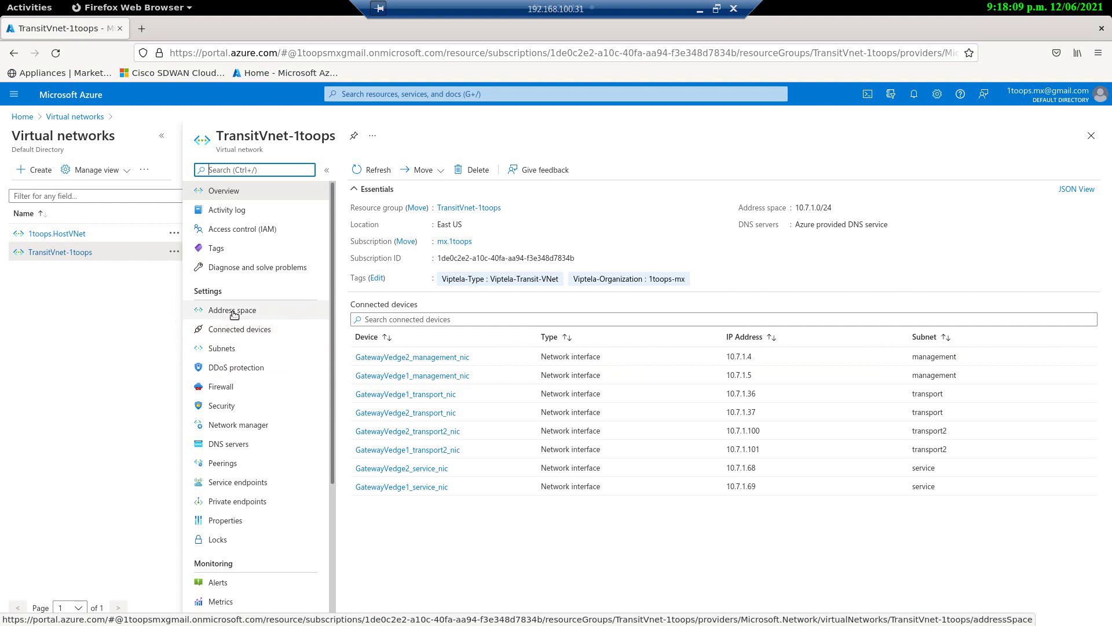
left_click(229, 350)
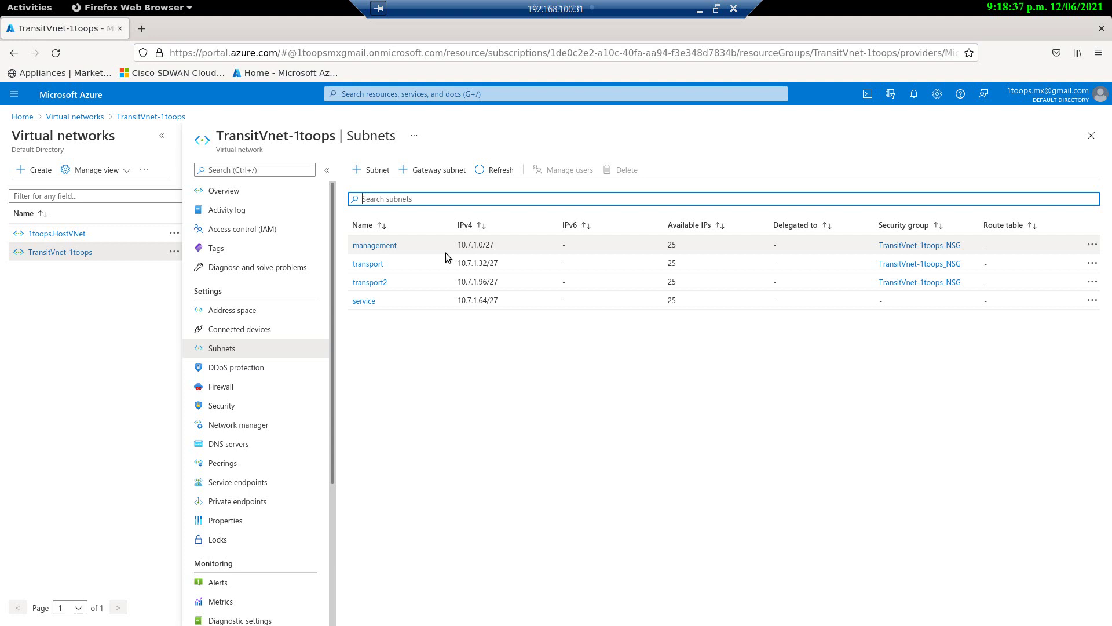
scroll(256, 473, "down", 5)
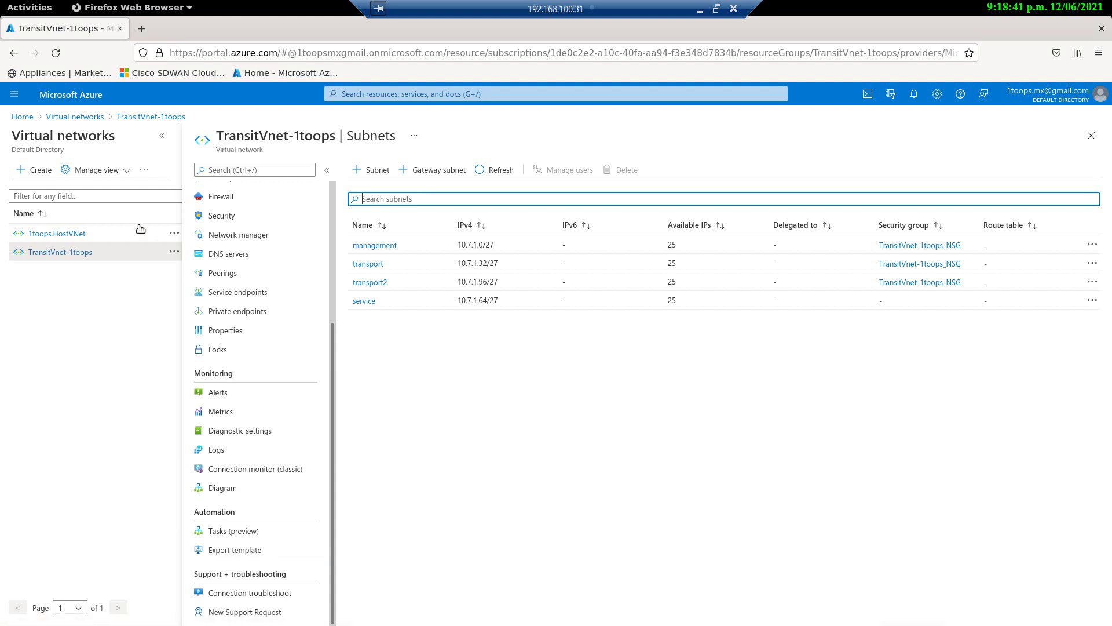
Step: Navigate back through Home and Virtual machines to GatewayVedge1 and reopen its serial console
left_click(87, 117)
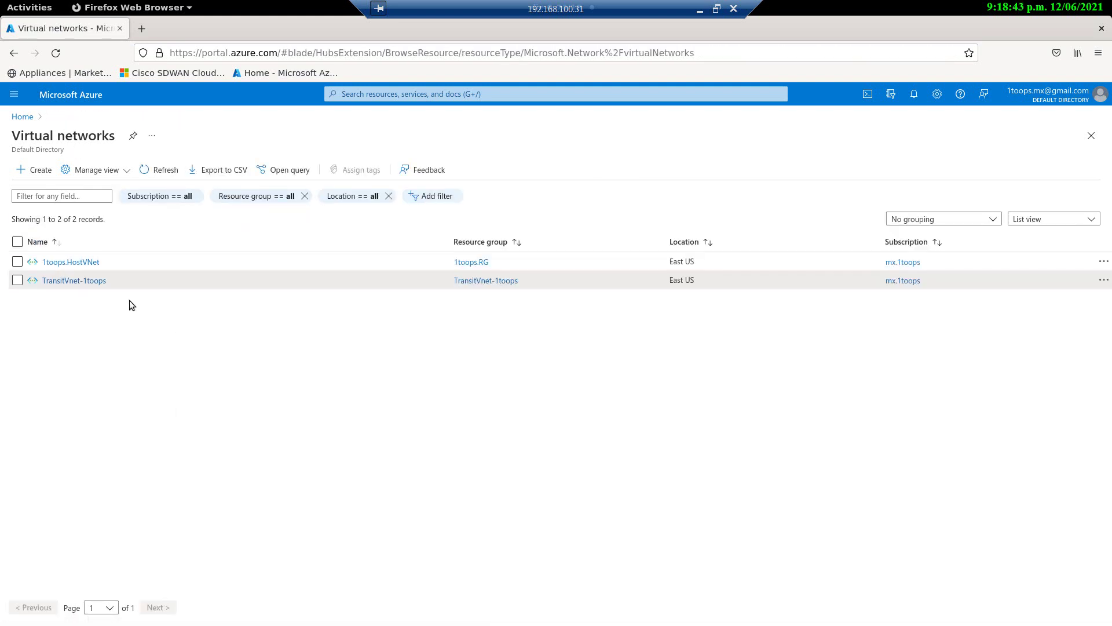
left_click(23, 118)
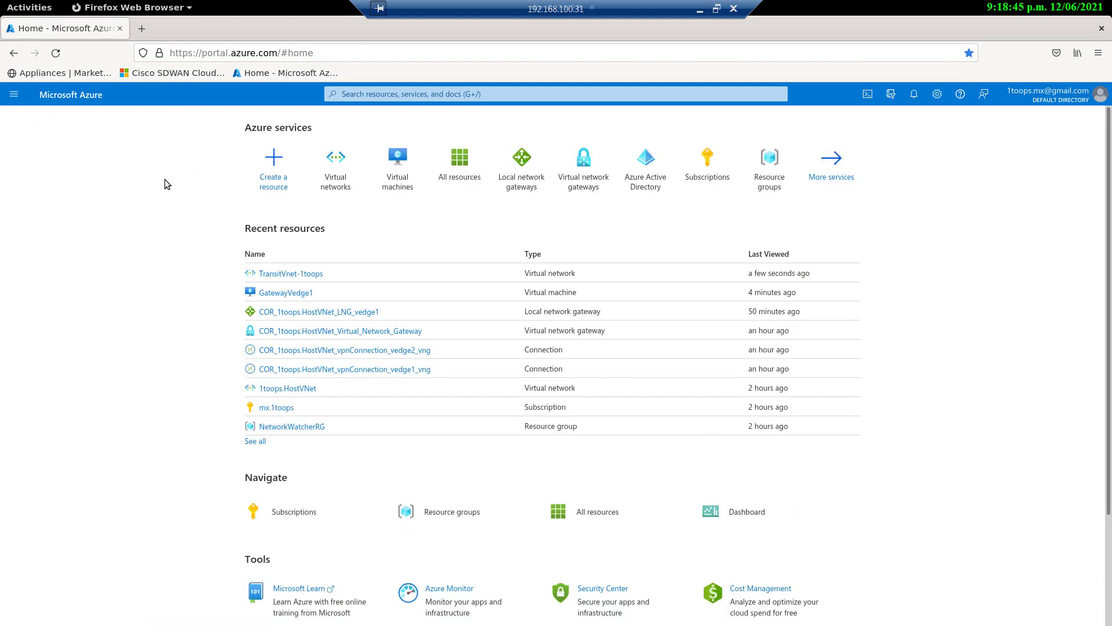
left_click(392, 168)
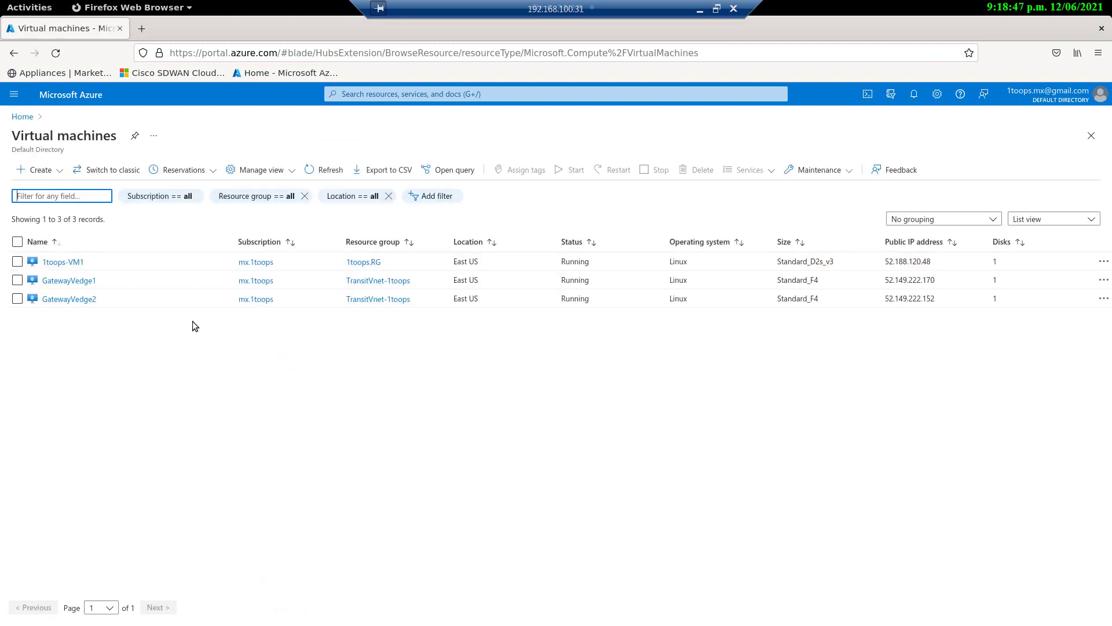
left_click(69, 281)
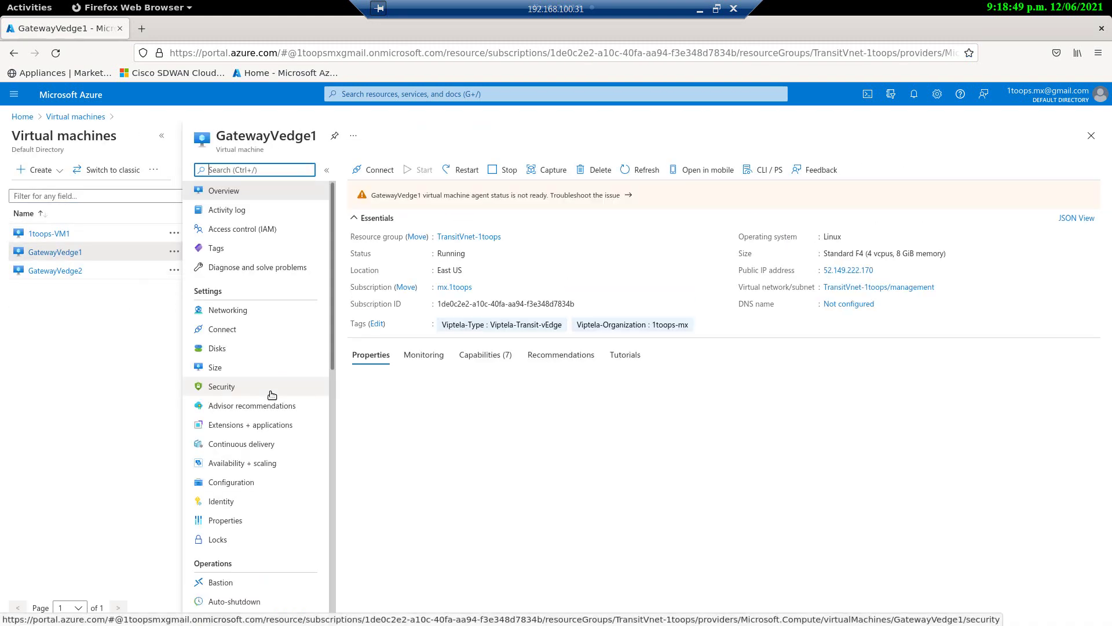
scroll(270, 391, "down", 10)
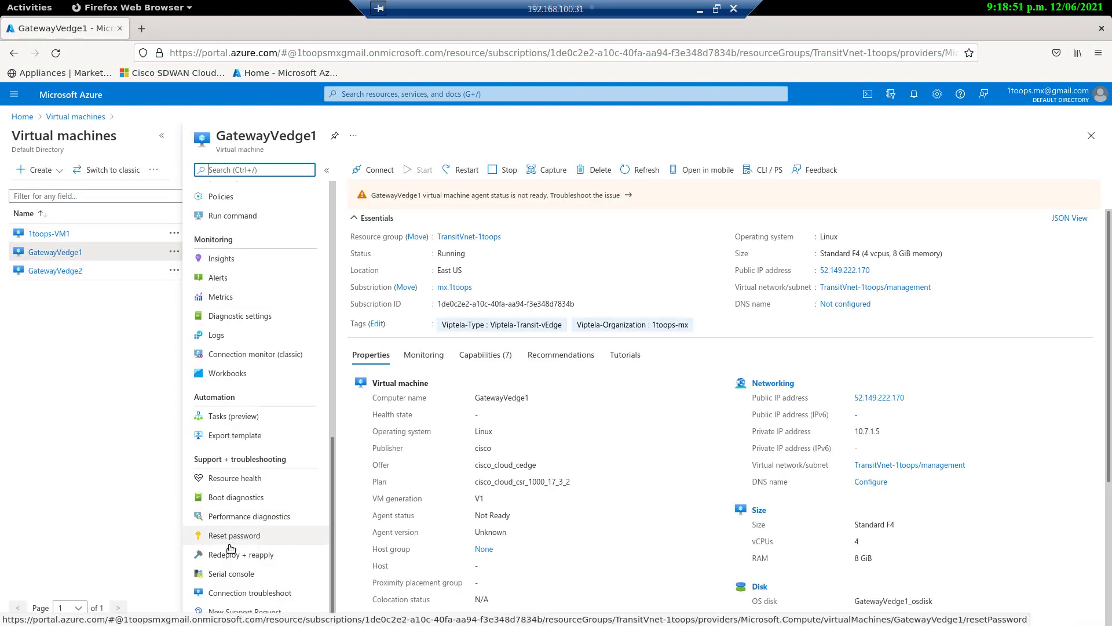
left_click(228, 575)
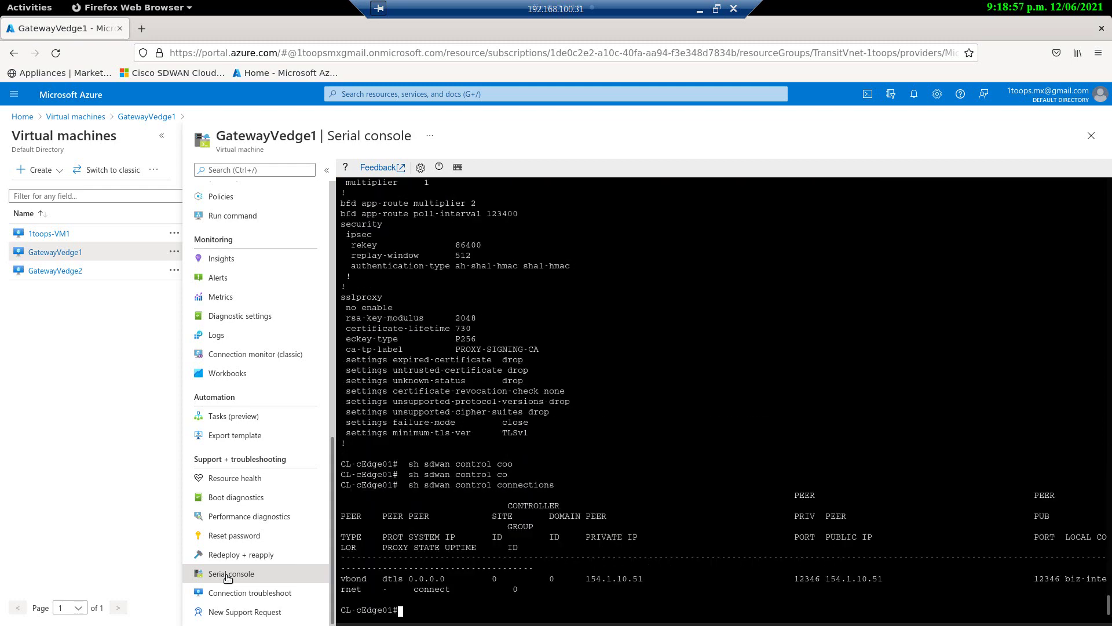
Step: Run 'sh ip int b' to read GigabitEthernet1's IP address, then return to the virtual machines list
key("Return")
type("sh ip int b")
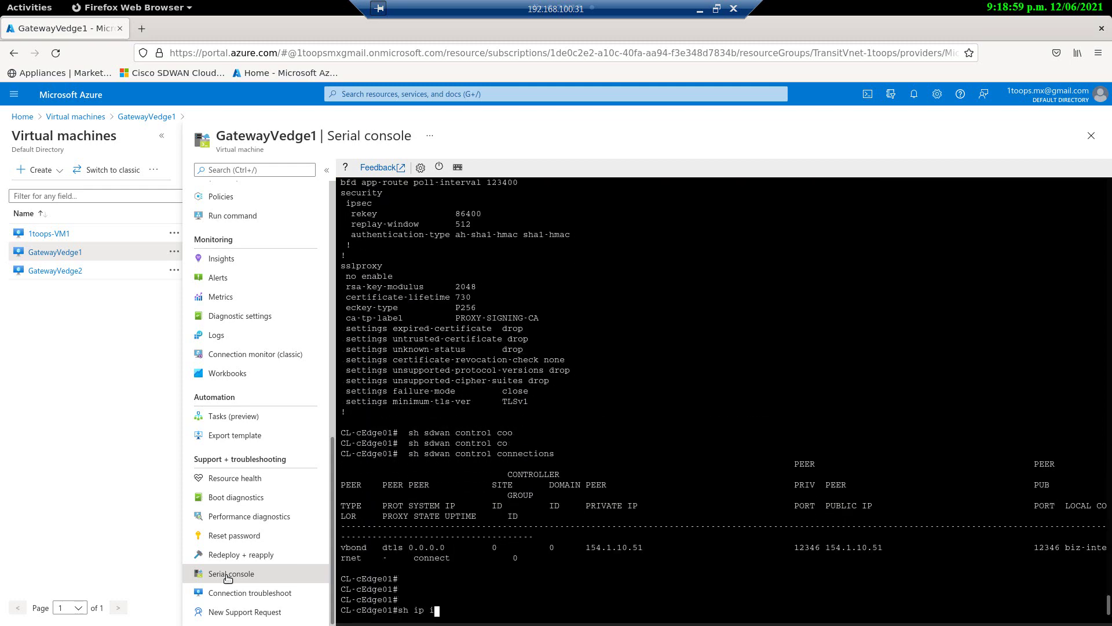
key("Return")
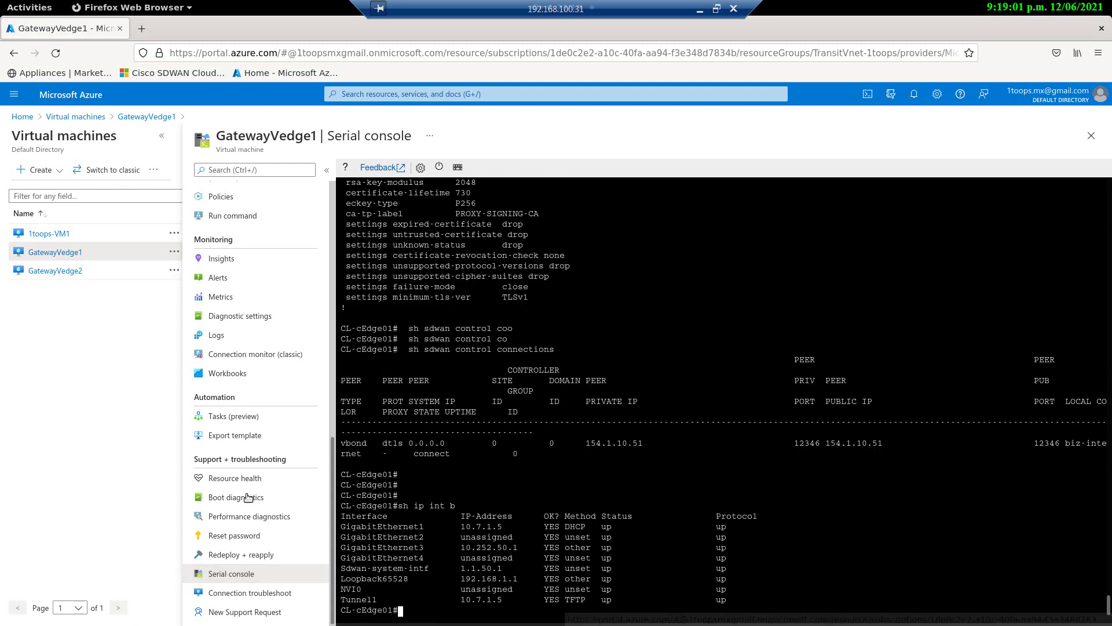
left_click_drag(461, 527, 499, 528)
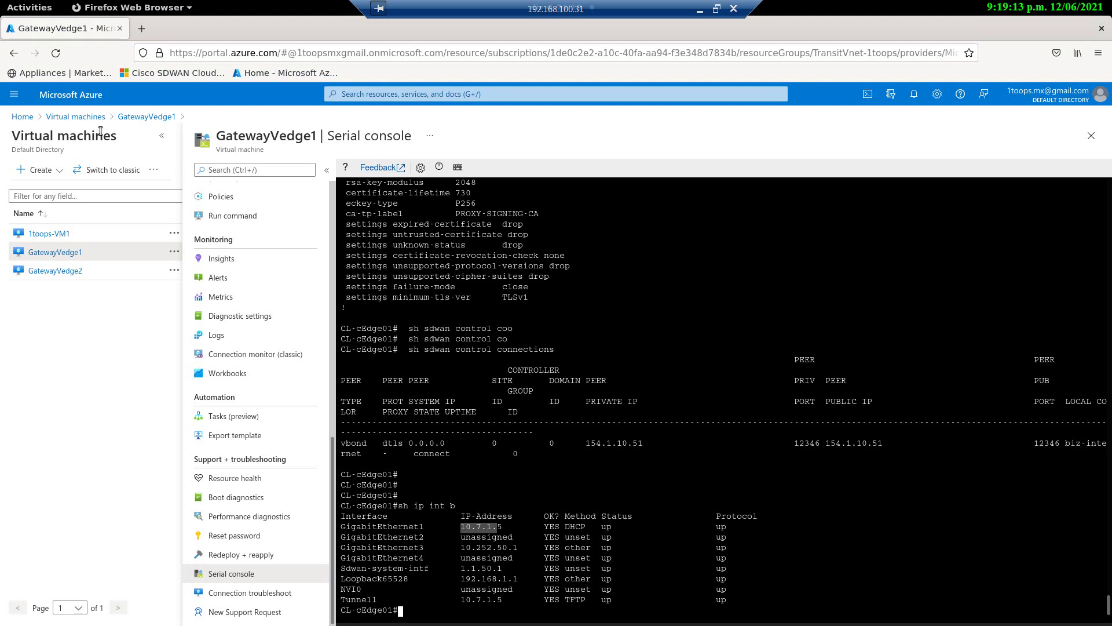
left_click(87, 117)
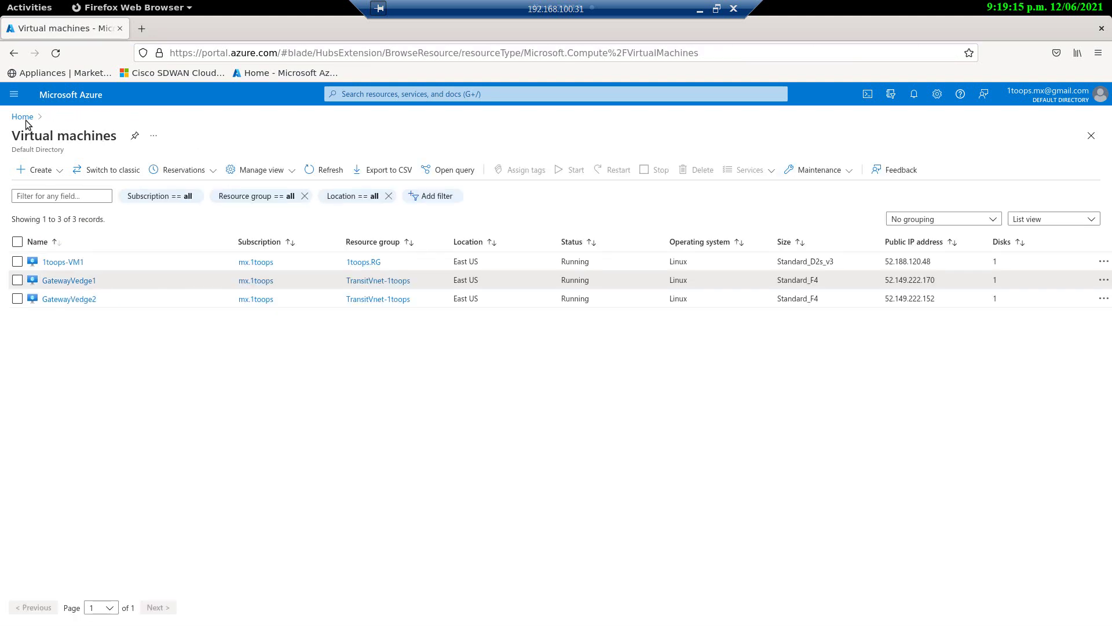
left_click(23, 117)
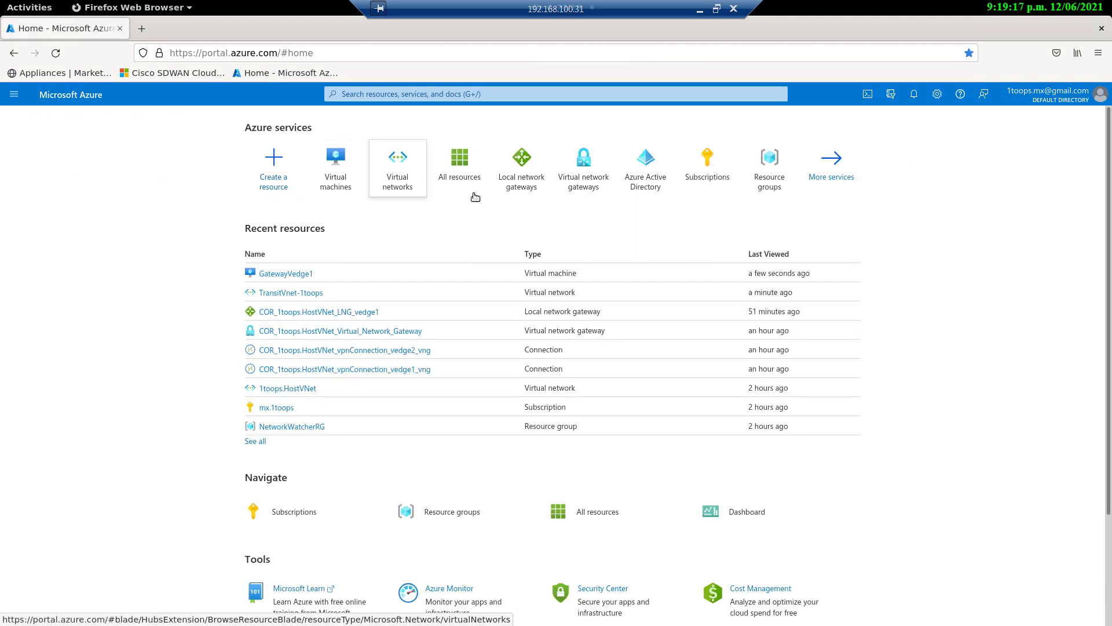
Step: Confirm TransitVnet-1toops's address space is 10.7.1.0/24, then navigate back via the breadcrumbs
left_click(397, 174)
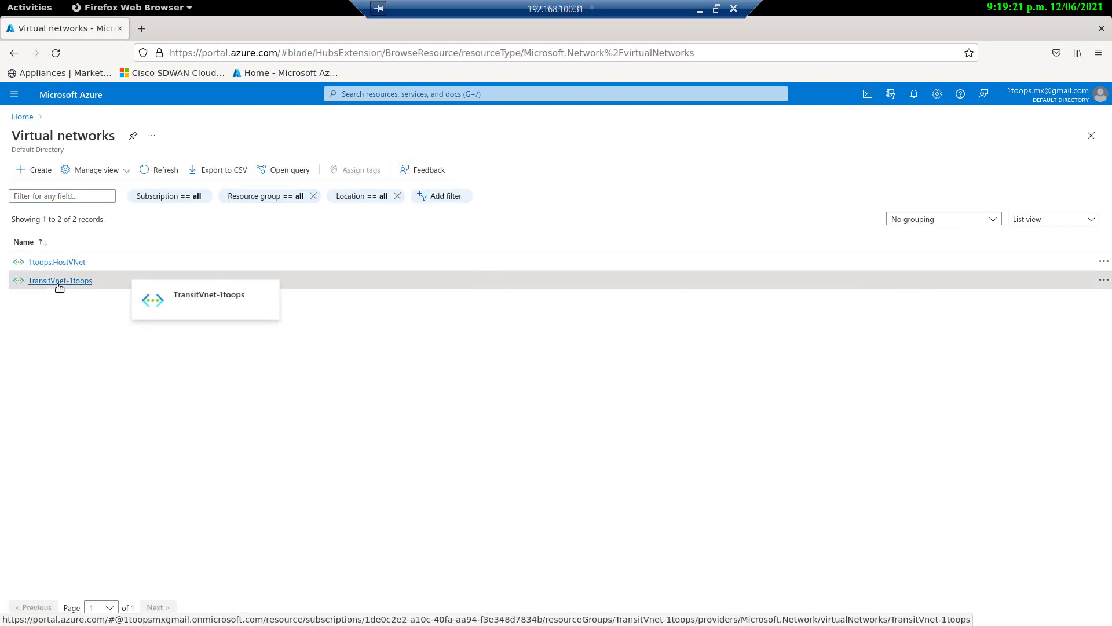
left_click(57, 282)
left_click(248, 312)
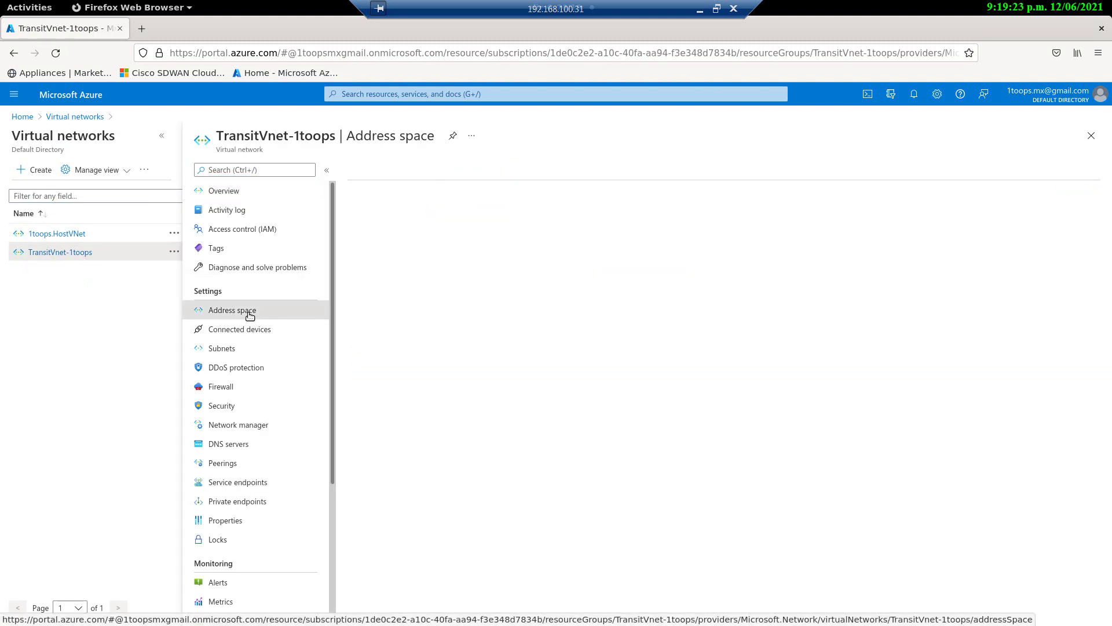
left_click(361, 212)
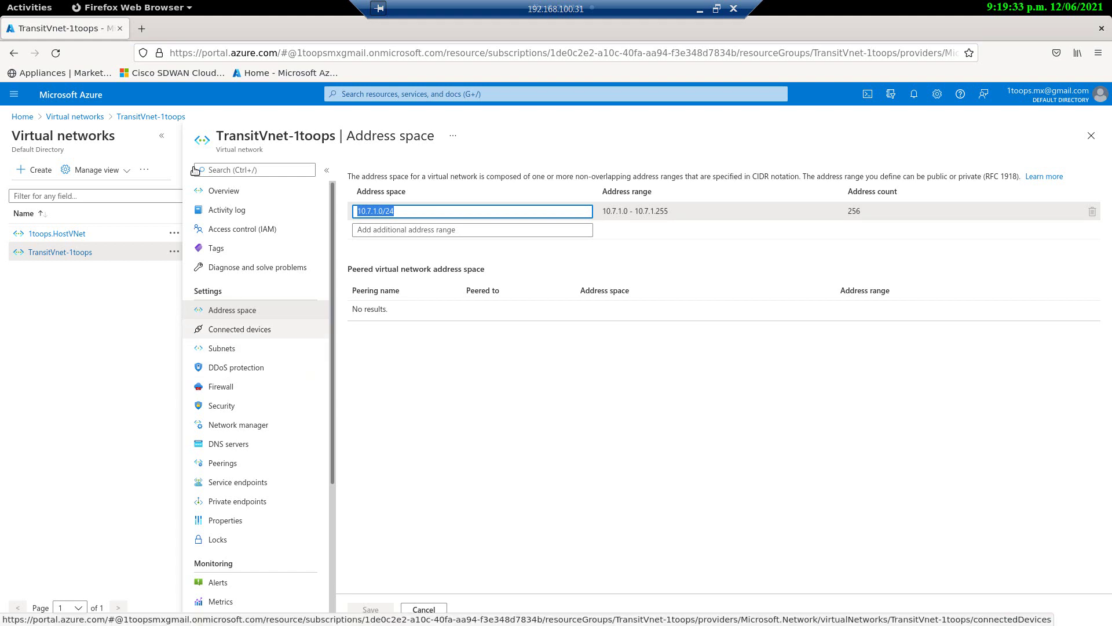
left_click(76, 116)
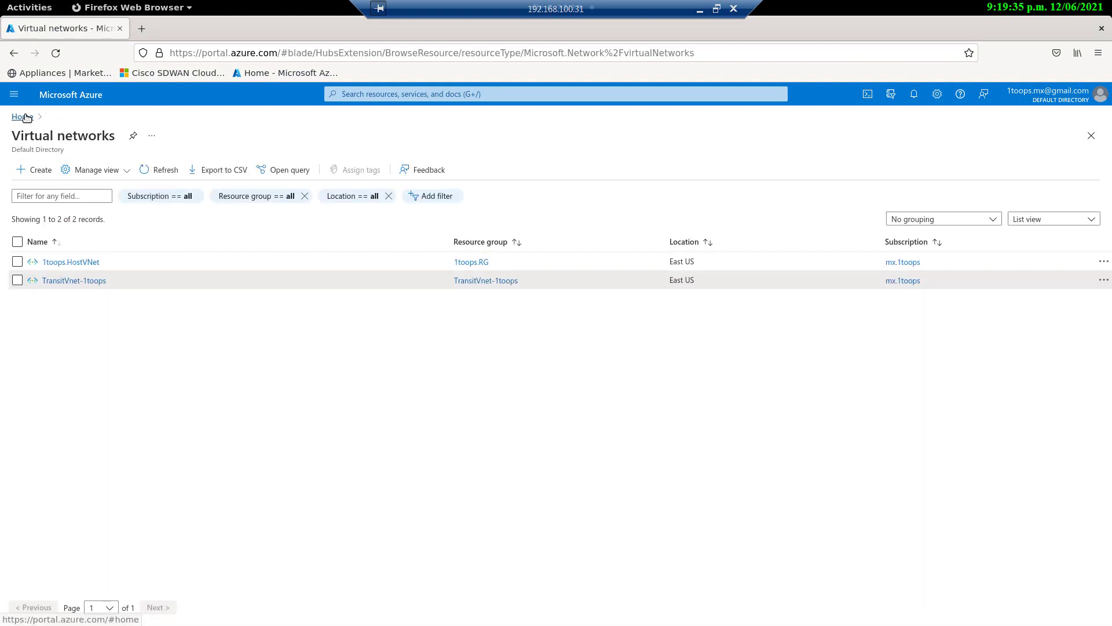
left_click(24, 115)
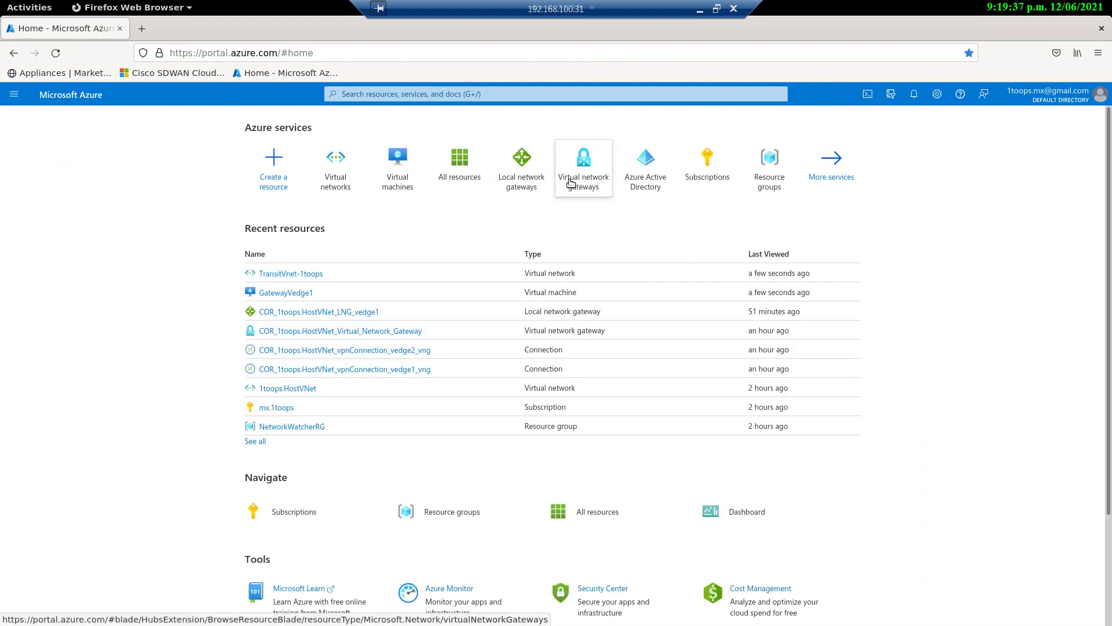
Step: Open the Configuration blade of COR_1toops.HostVNet_Virtual_Network_Gateway from the Virtual network gateways list
left_click(579, 160)
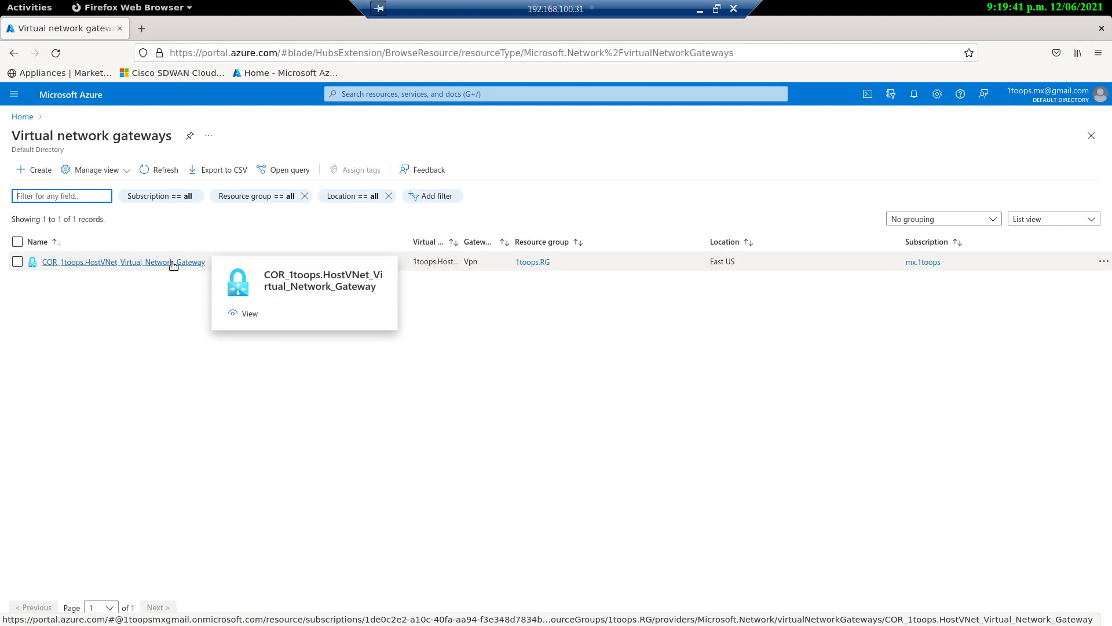
left_click(173, 264)
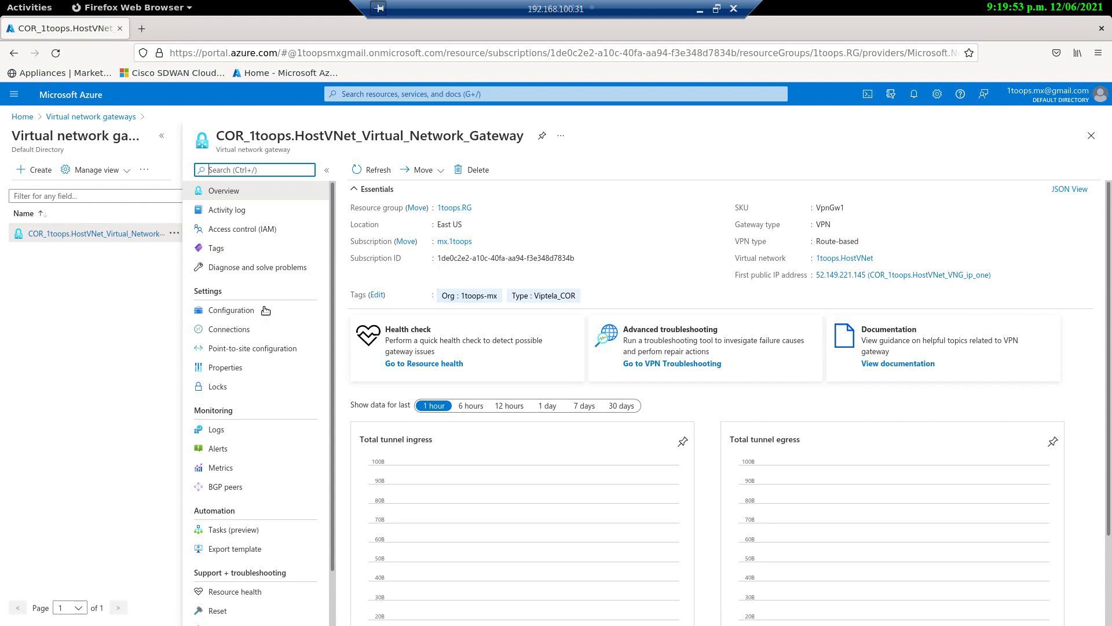
left_click(235, 314)
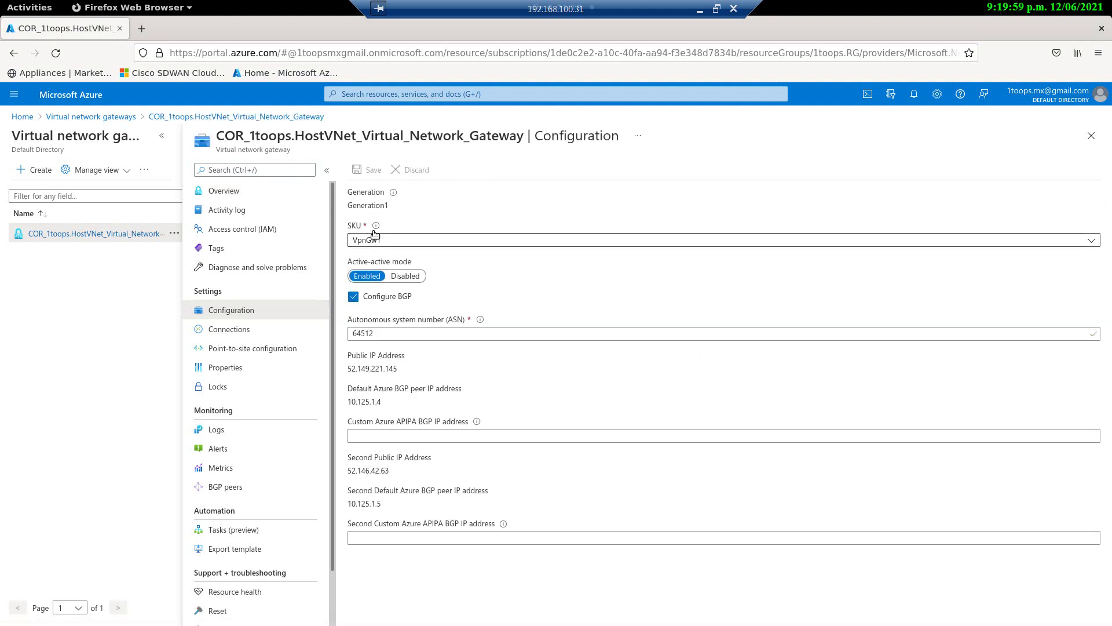
Step: Check the gateway's BGP ASN value 64512 on the Configuration blade
mouse_move(377, 226)
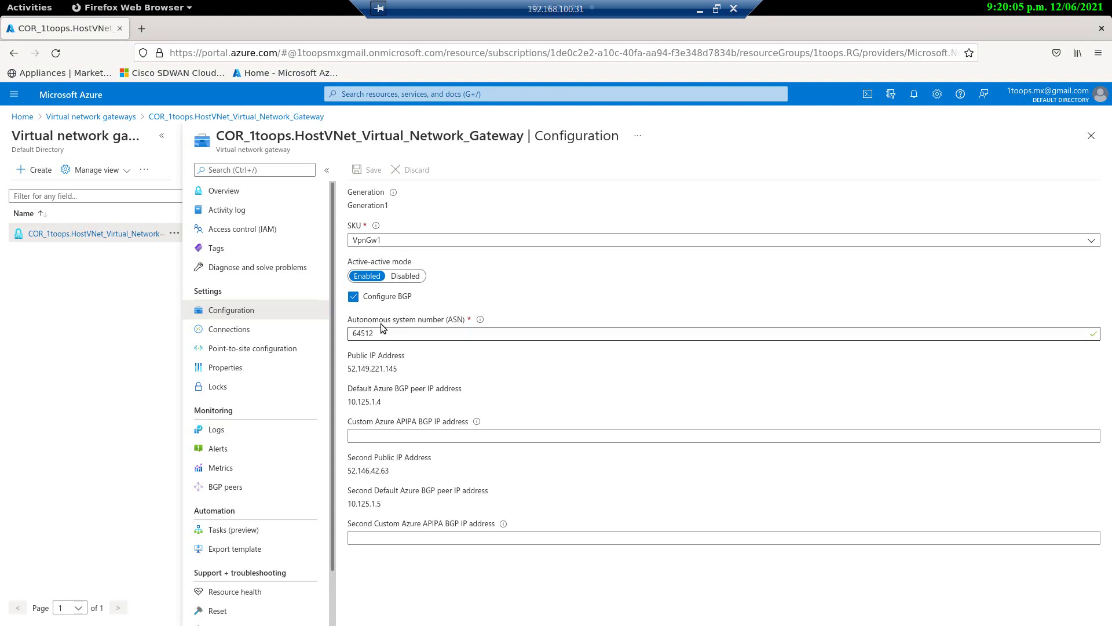
left_click_drag(378, 332, 343, 333)
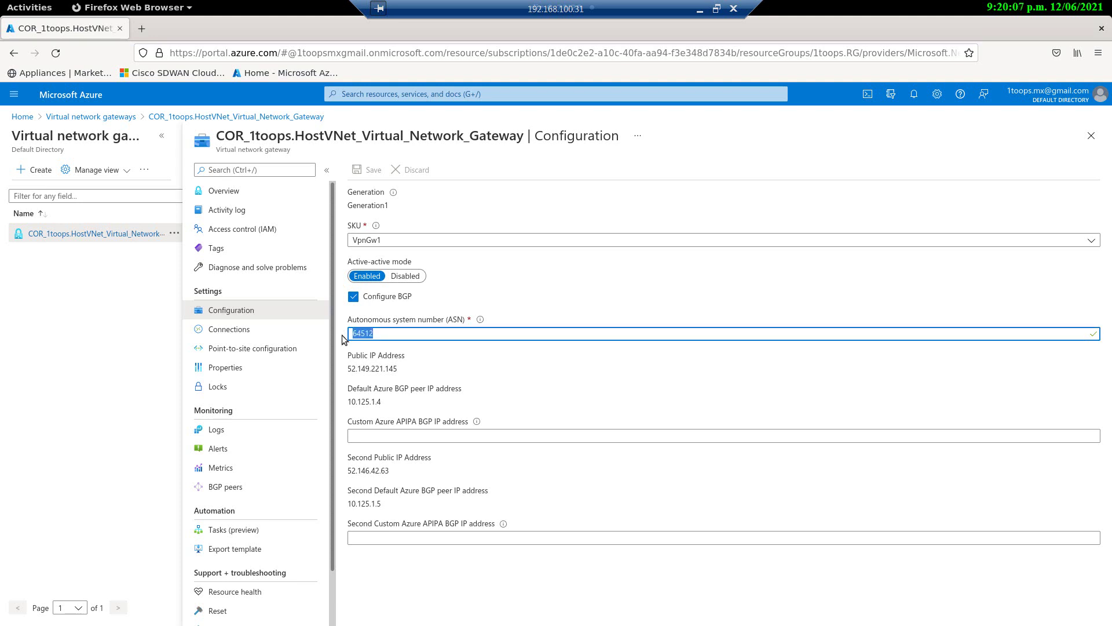
mouse_move(480, 320)
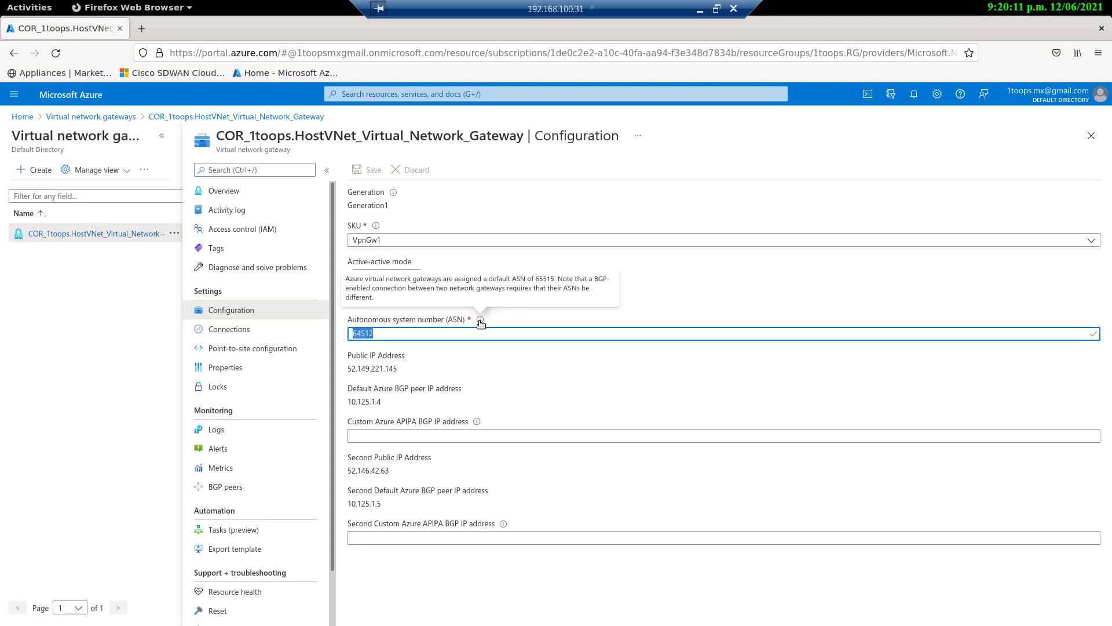
left_click(398, 334)
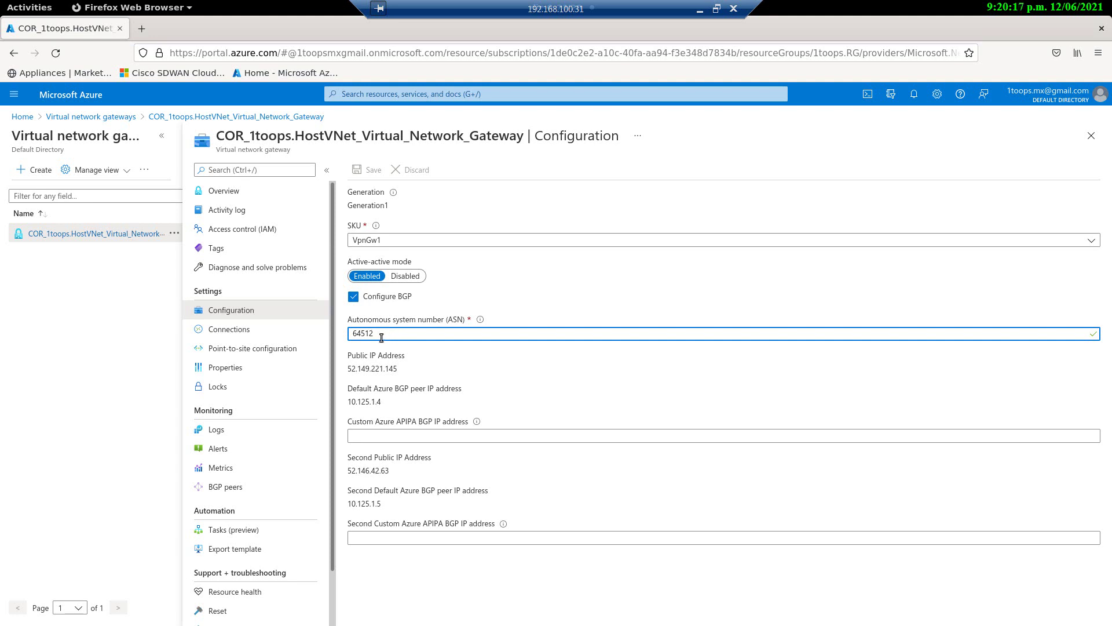
double_click(353, 334)
Step: Review the BGP peer IPs 10.125.1.4 and 10.125.1.5, then list the vedge1 and vedge2 connections
left_click_drag(400, 371, 347, 401)
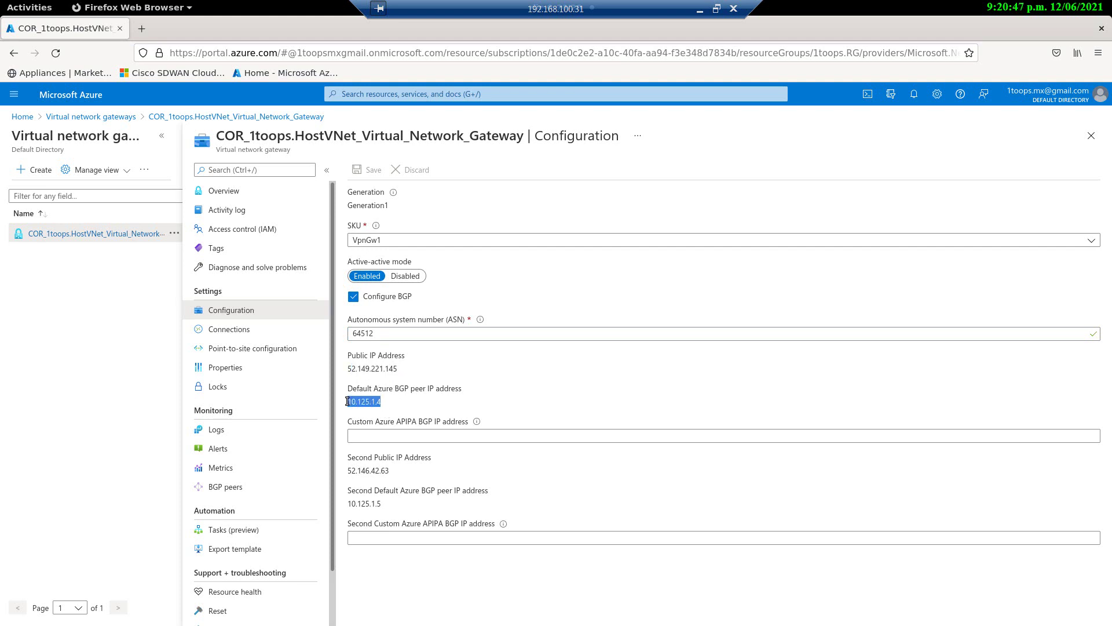
left_click_drag(389, 471, 346, 472)
left_click(383, 510)
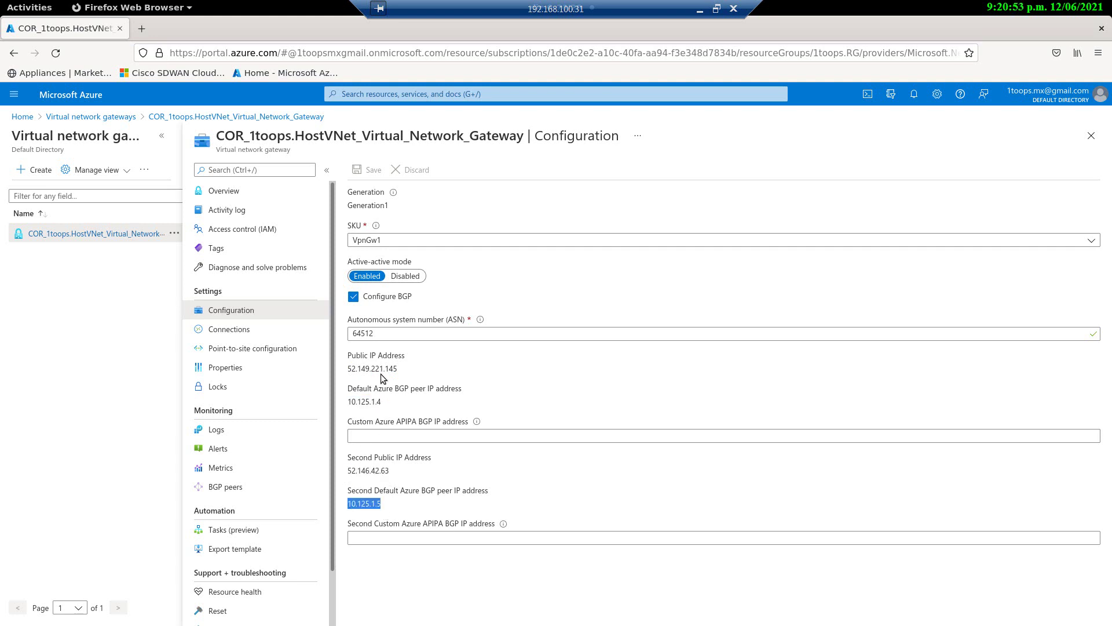
left_click_drag(398, 371, 355, 371)
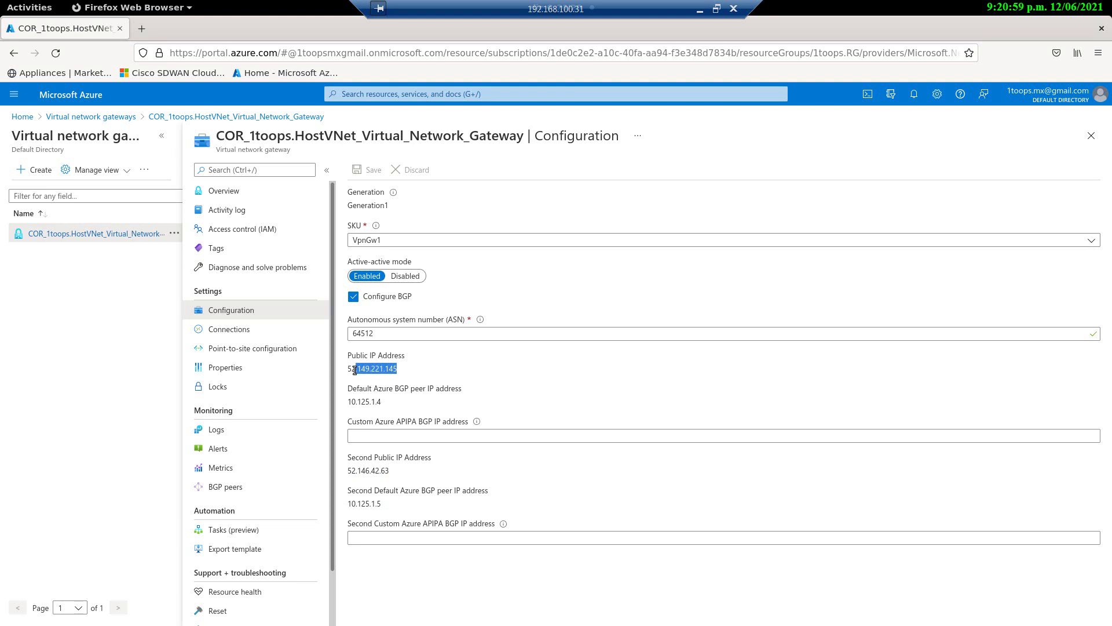
left_click_drag(391, 471, 346, 506)
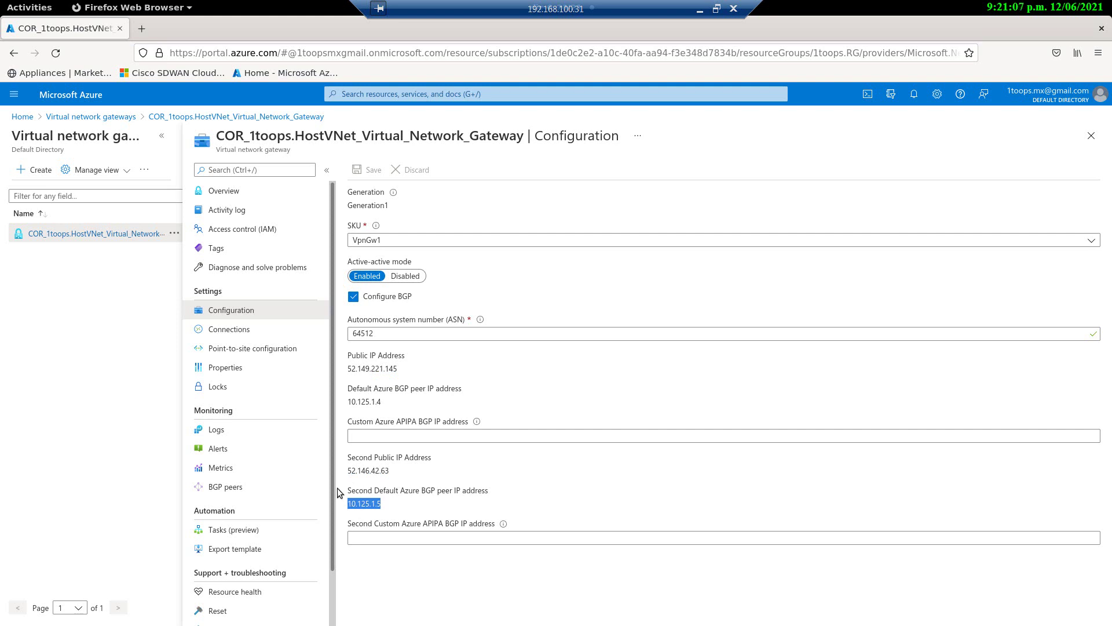
left_click(232, 331)
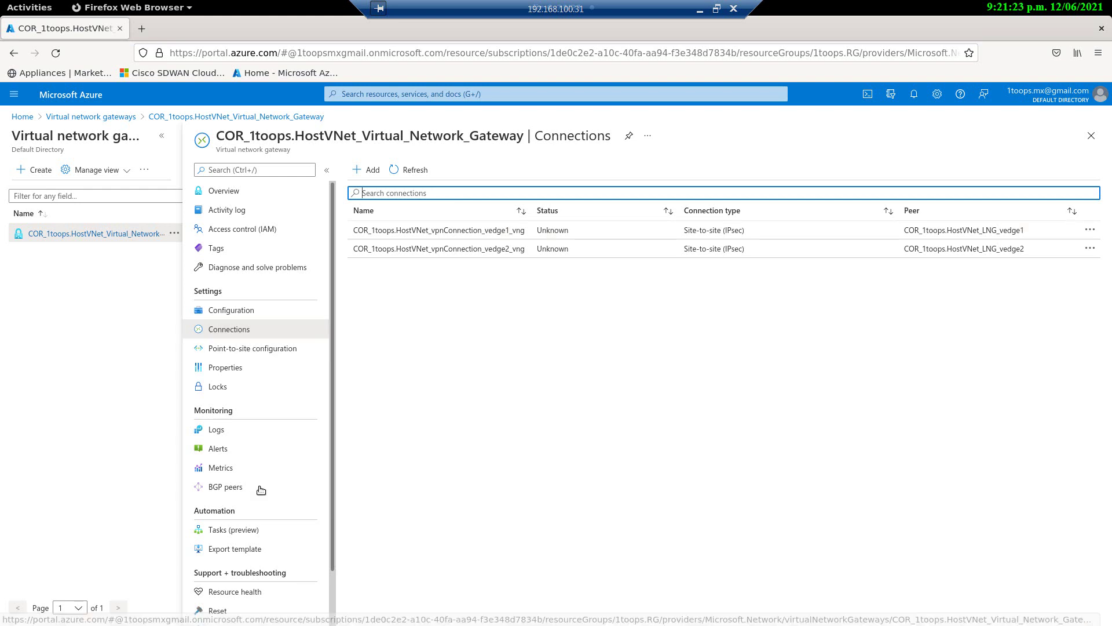
Step: Show the gateway's BGP peers page with its peer status and learned routes
left_click(237, 490)
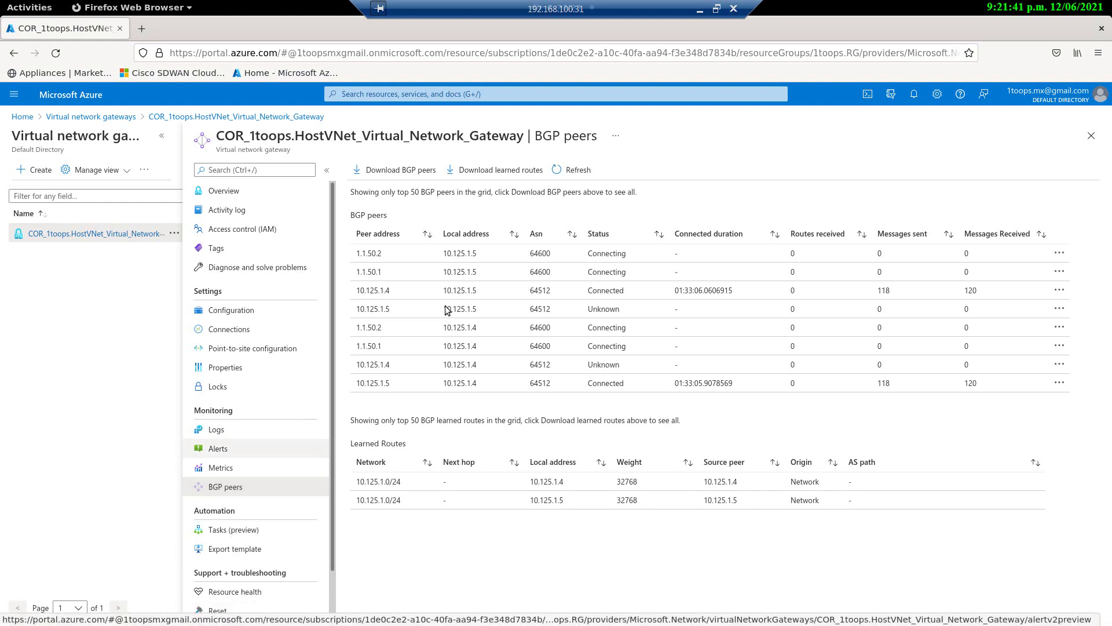
Step: Highlight peer 10.125.1.4 with ASN 64512, and peers 1.1.50.2 and 1.1.50.1 with their local addresses
left_click_drag(416, 289, 711, 289)
left_click(554, 289)
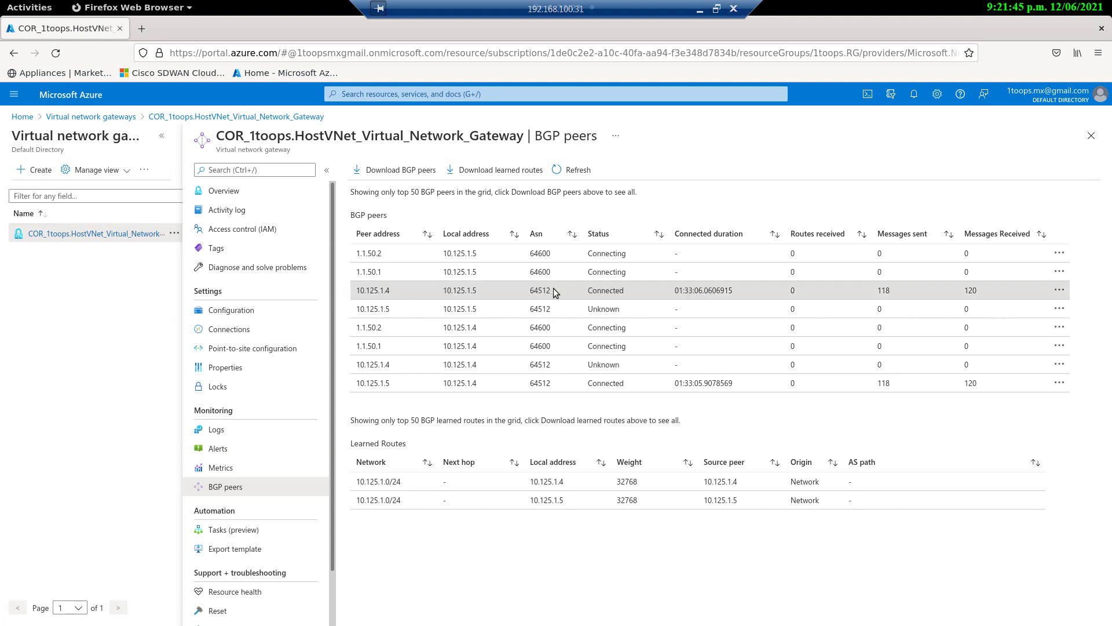
left_click_drag(554, 289, 388, 291)
left_click_drag(356, 253, 384, 255)
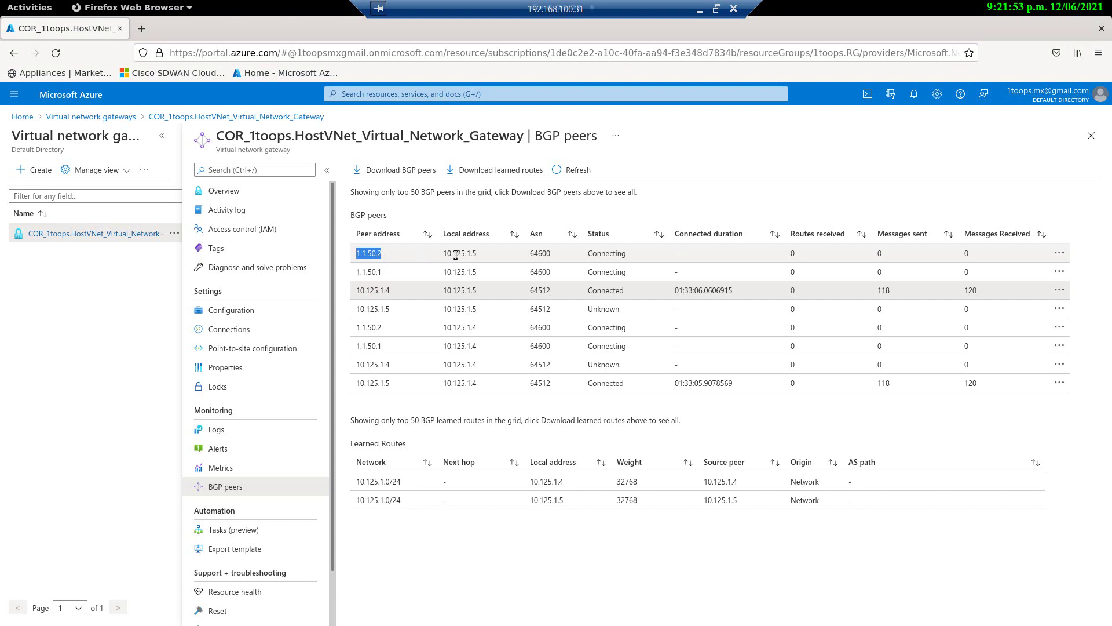
left_click_drag(477, 255, 440, 258)
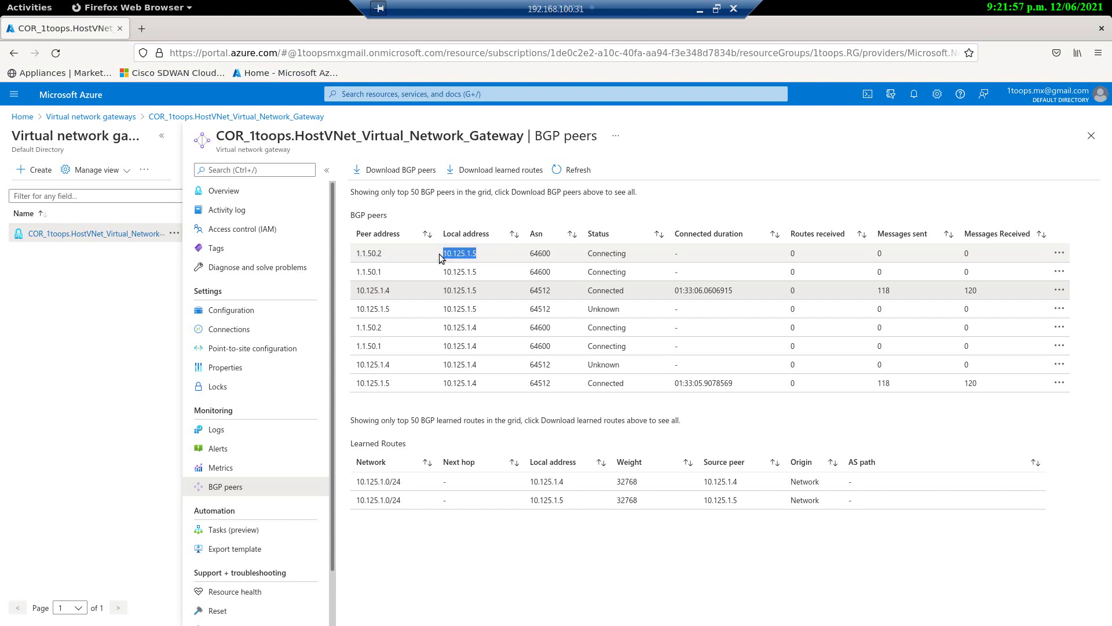
left_click_drag(383, 252, 348, 252)
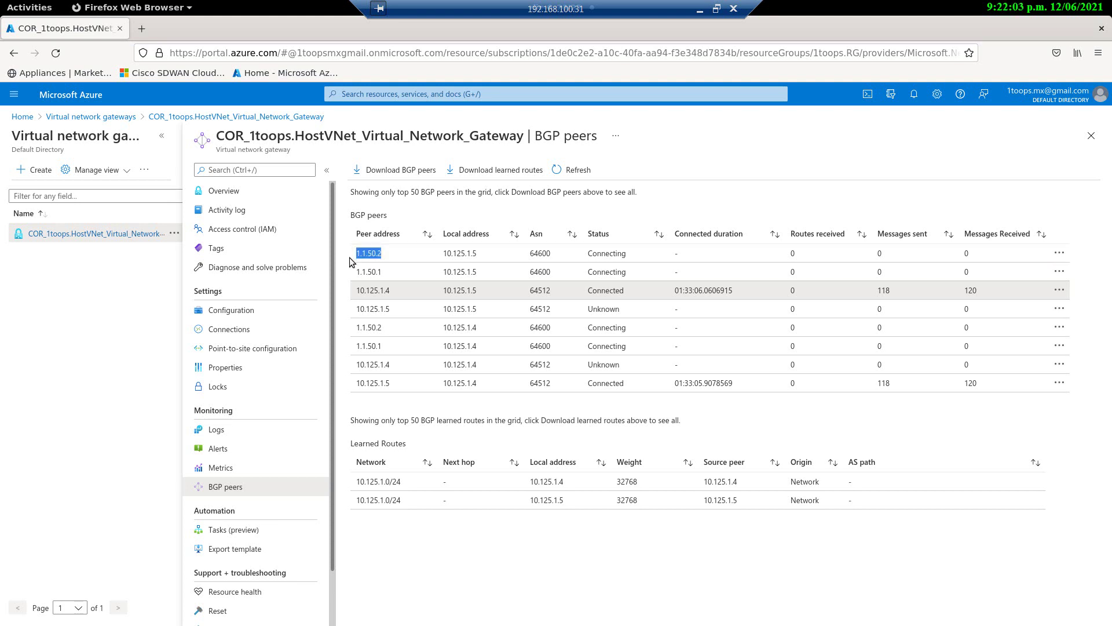
left_click_drag(382, 272, 356, 272)
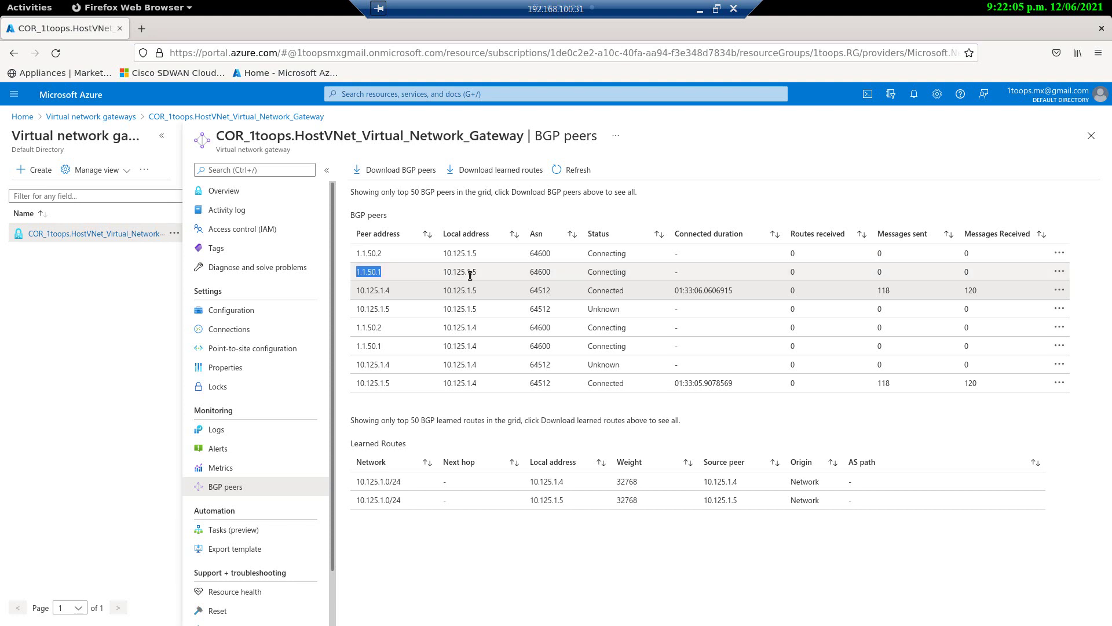
left_click_drag(476, 272, 448, 274)
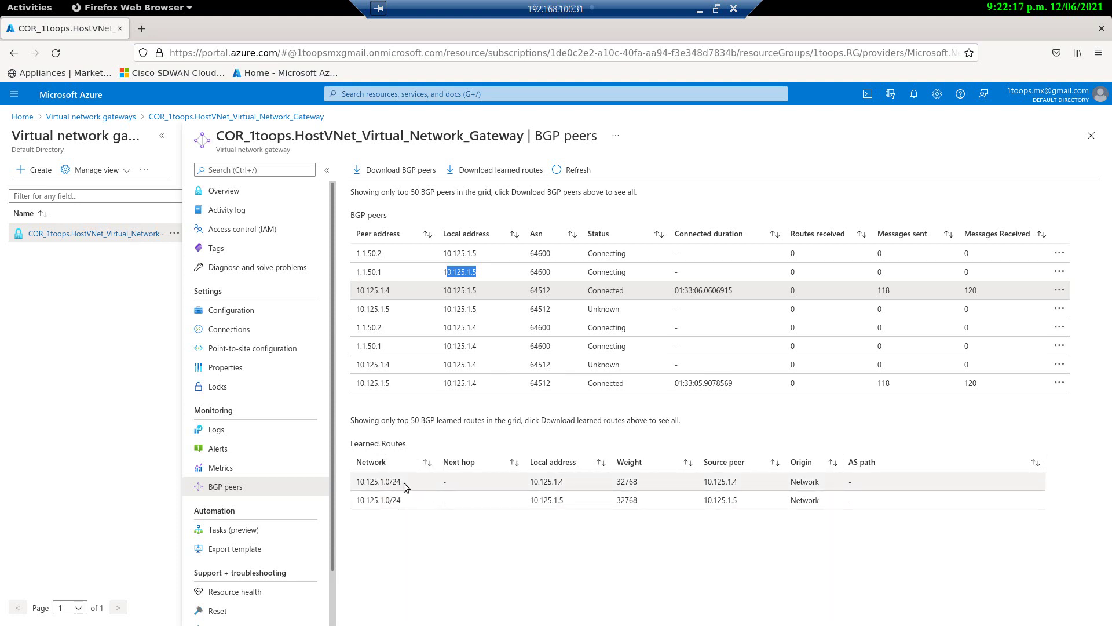
Step: Highlight learned route 10.125.1.0/24 from source peer 10.125.1.4, then return to the gateway overview
left_click_drag(400, 482, 364, 480)
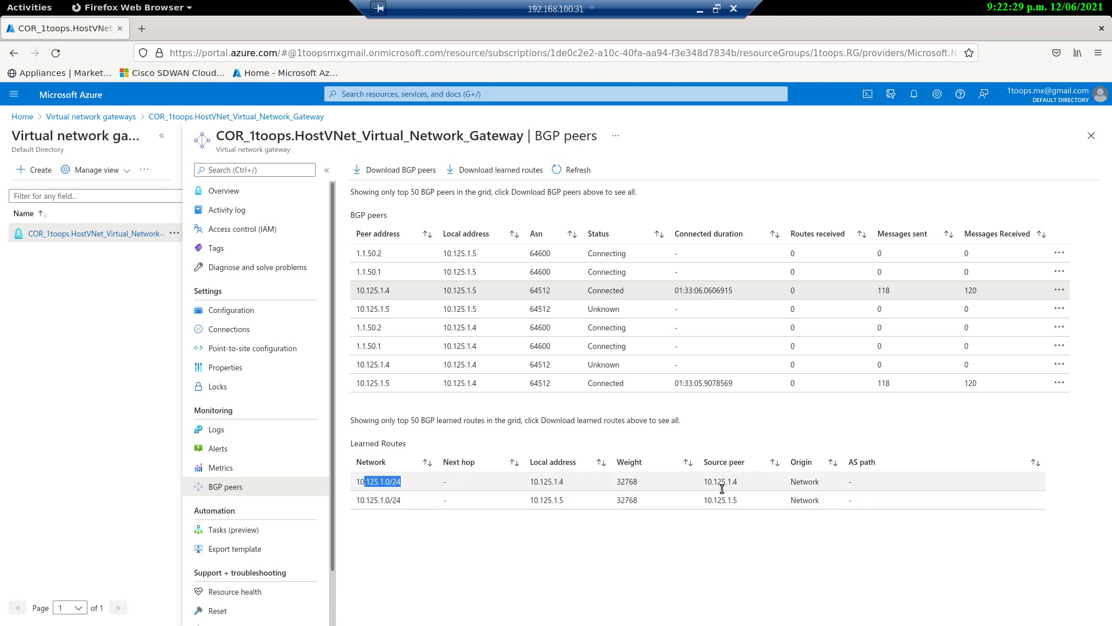
left_click_drag(744, 478, 701, 481)
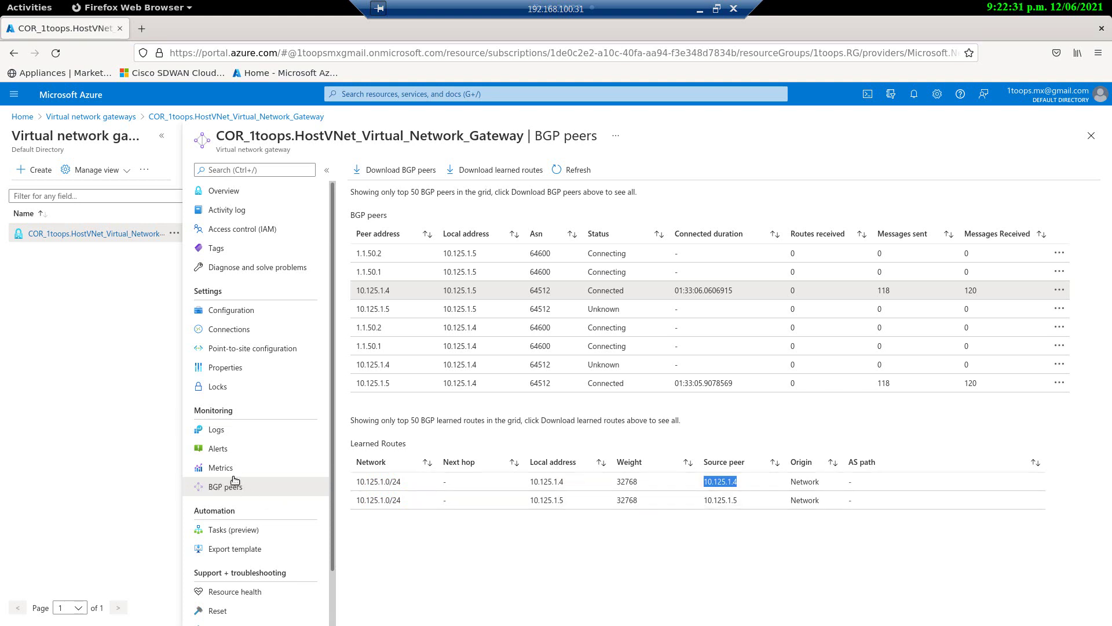
scroll(243, 478, "down", 2)
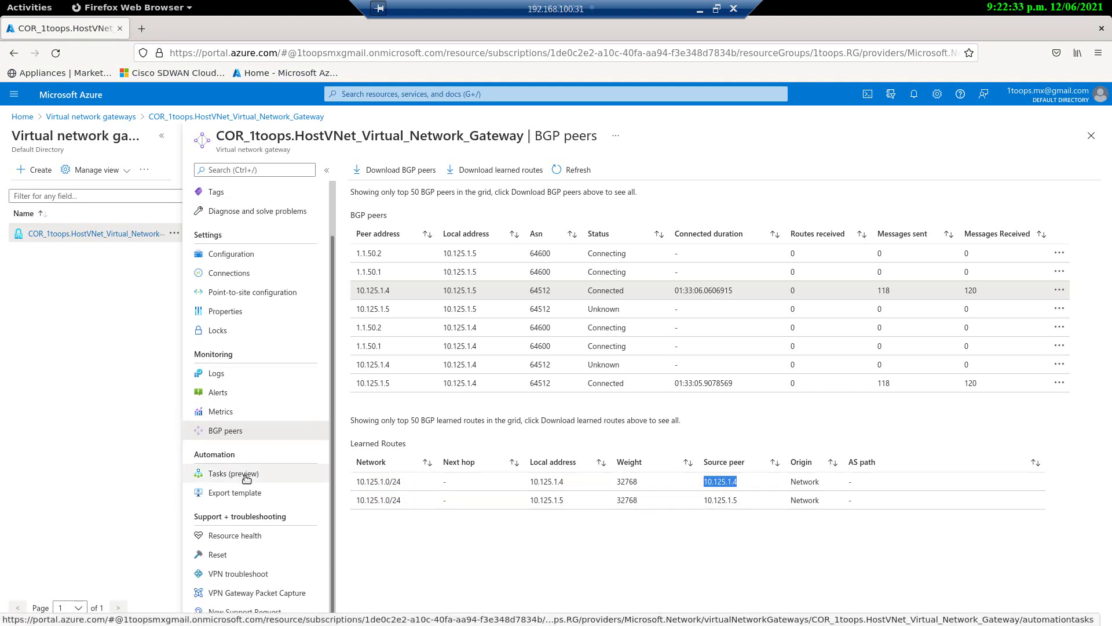
scroll(246, 479, "up", 2)
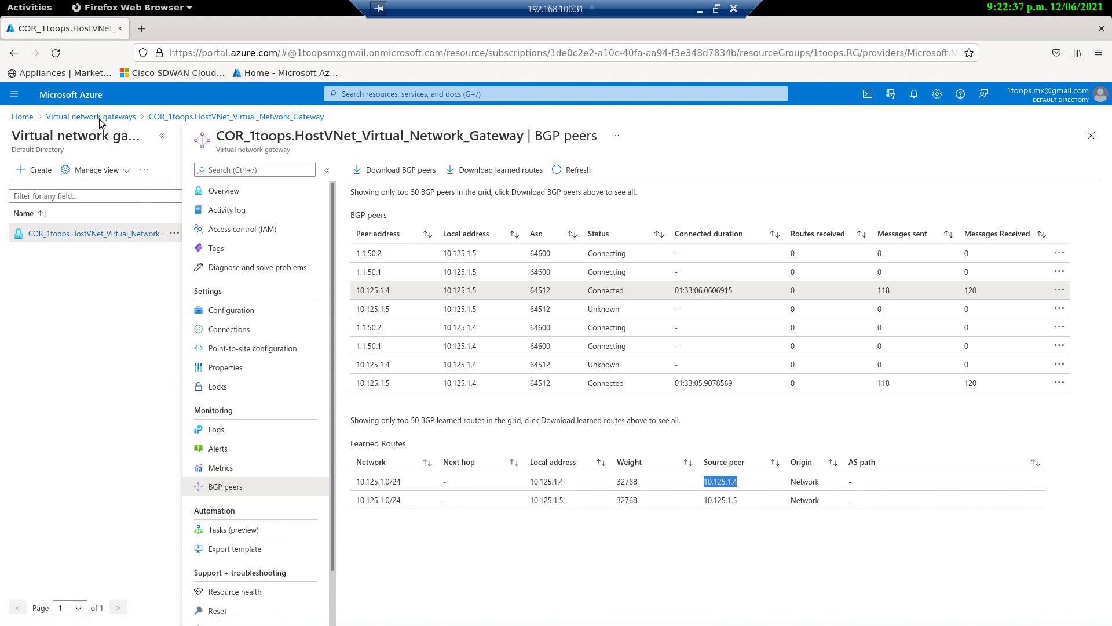
left_click(213, 116)
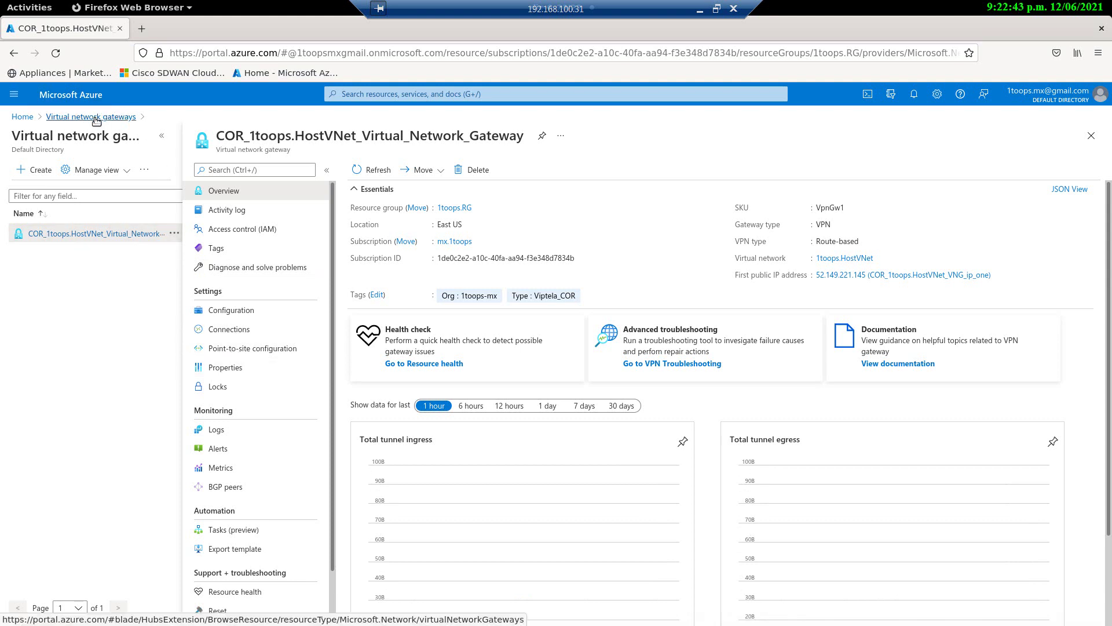
Step: From Home, open the COR_1toops.HostVNet_LNG_vedge1 local network gateway's Configuration page
left_click(22, 116)
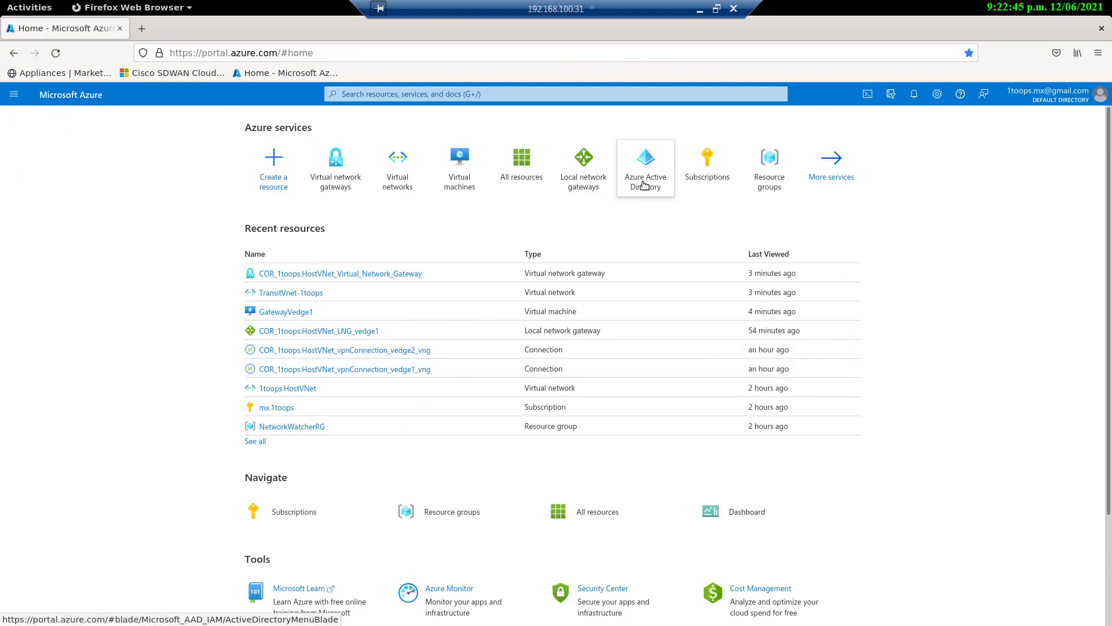
left_click(595, 184)
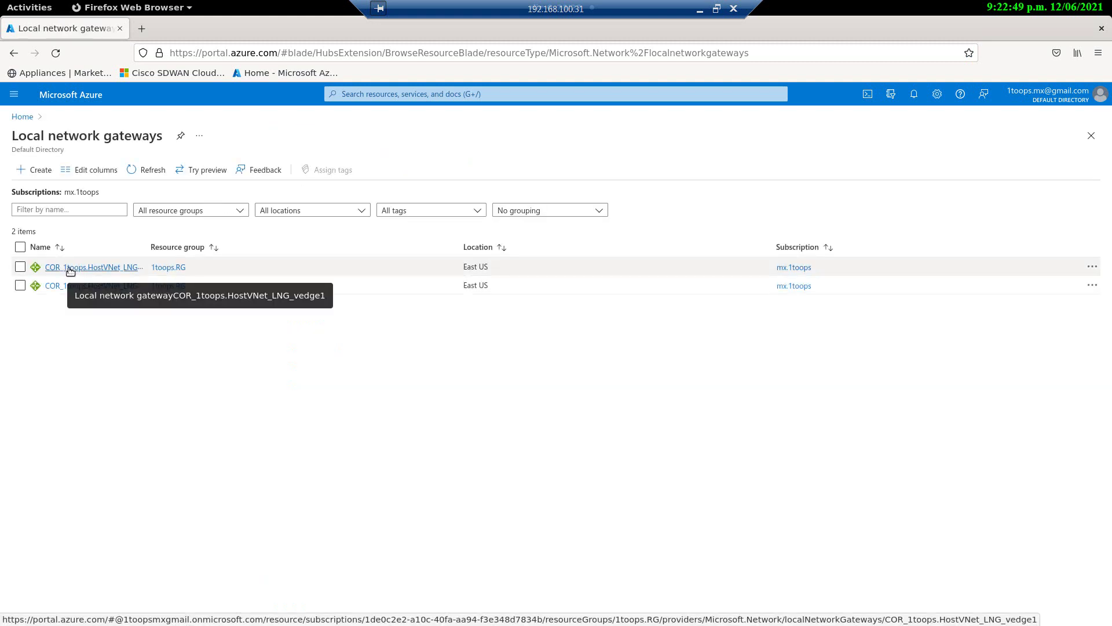
left_click(106, 267)
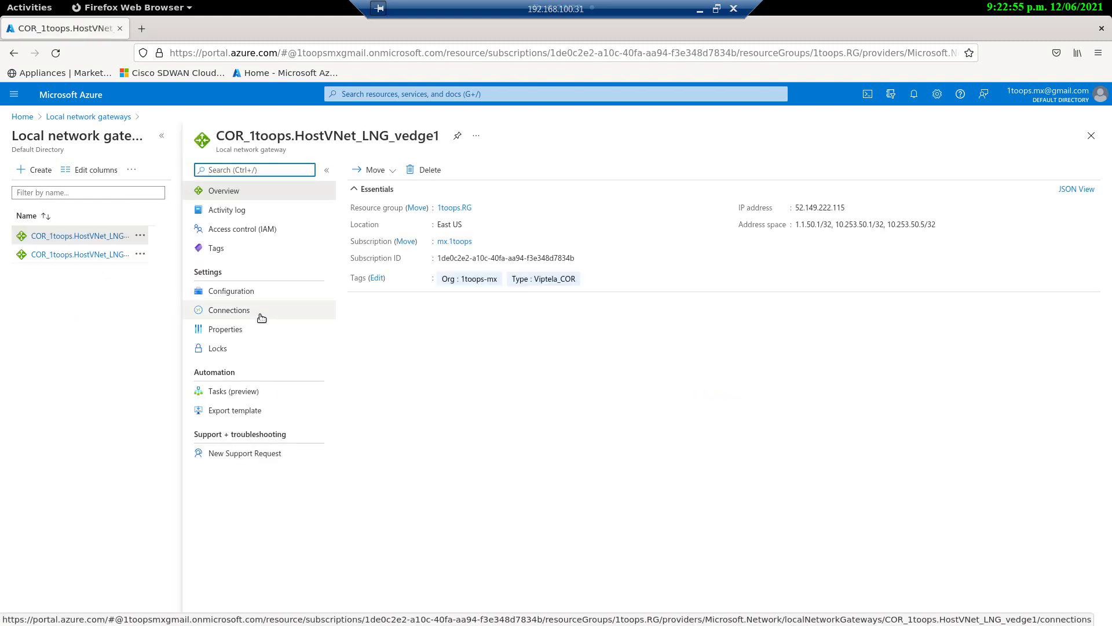
left_click(235, 294)
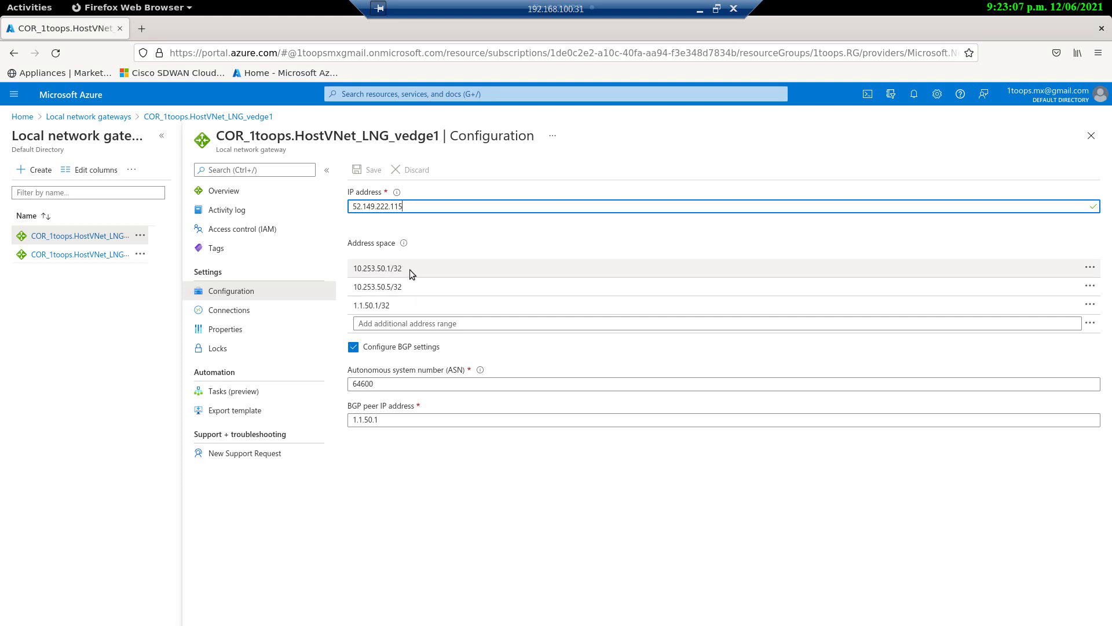
Step: Highlight the address-space entries including 1.1.50.1/32 and BGP ASN 64600, then list the gateway's connections
left_click_drag(409, 269, 352, 271)
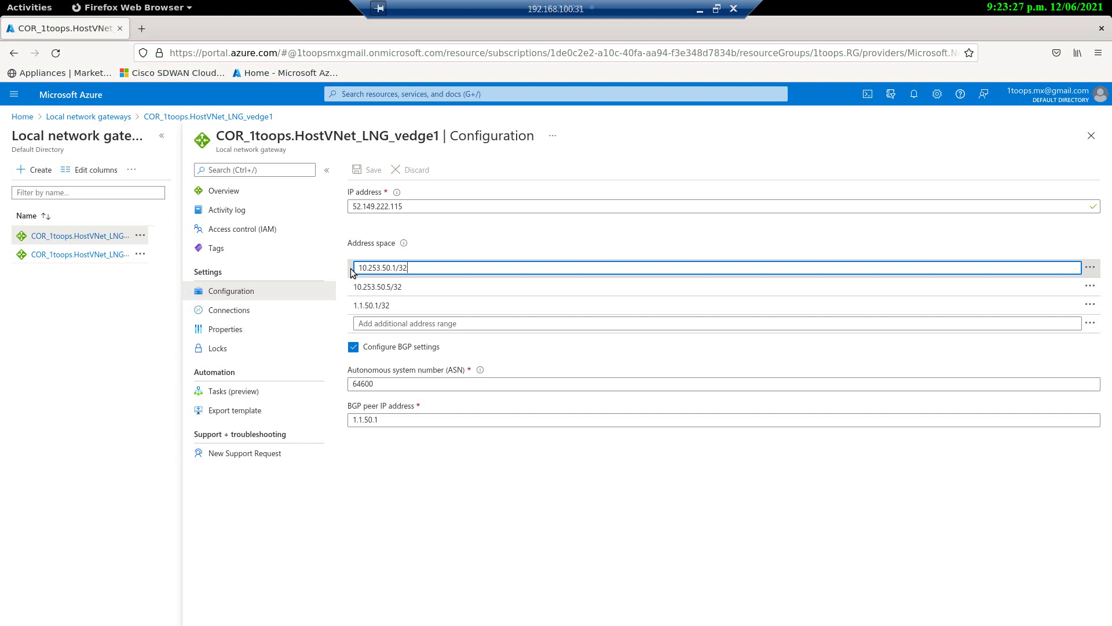
left_click(401, 306)
left_click_drag(401, 306, 351, 306)
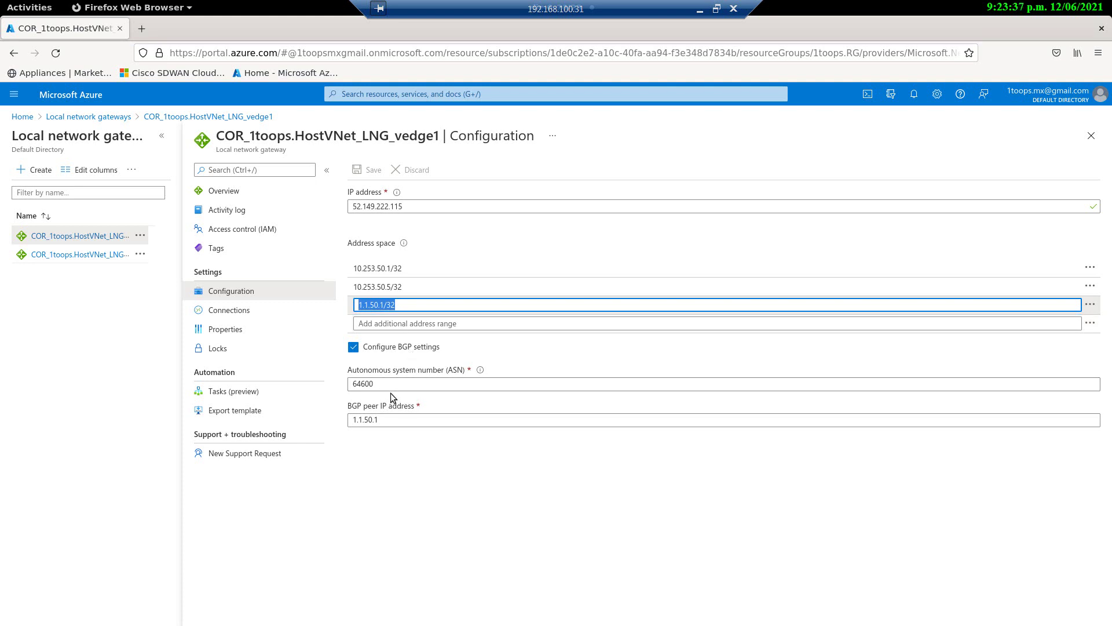
left_click_drag(380, 385, 342, 386)
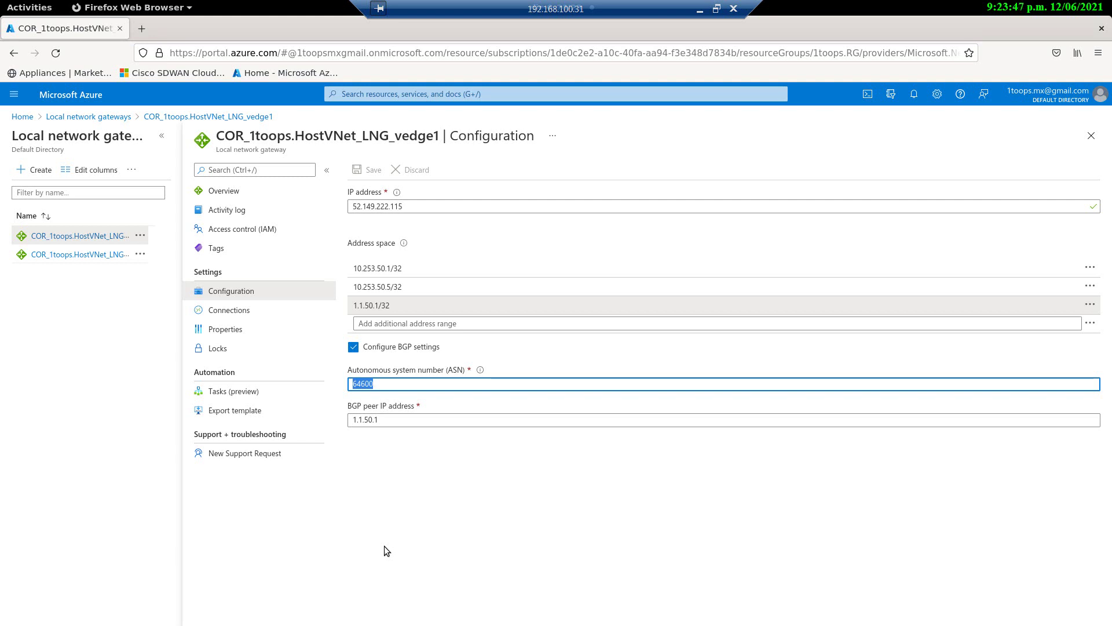
left_click(232, 311)
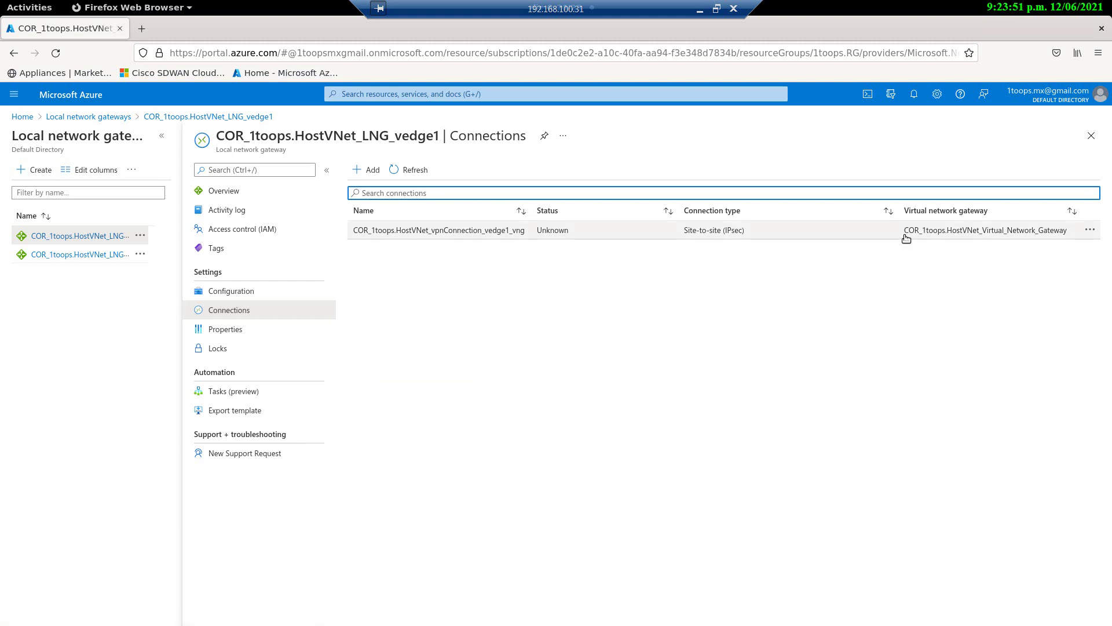
Step: Open the vedge1 VPN connection's configuration and highlight its IKE protocol version IKEv2
left_click(430, 230)
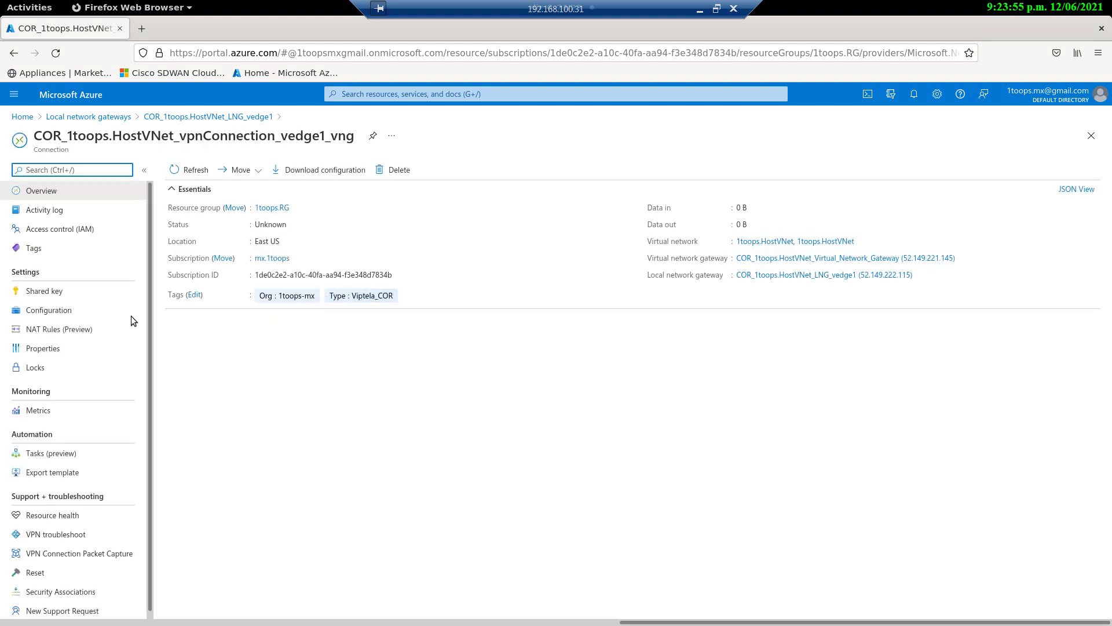
left_click(51, 312)
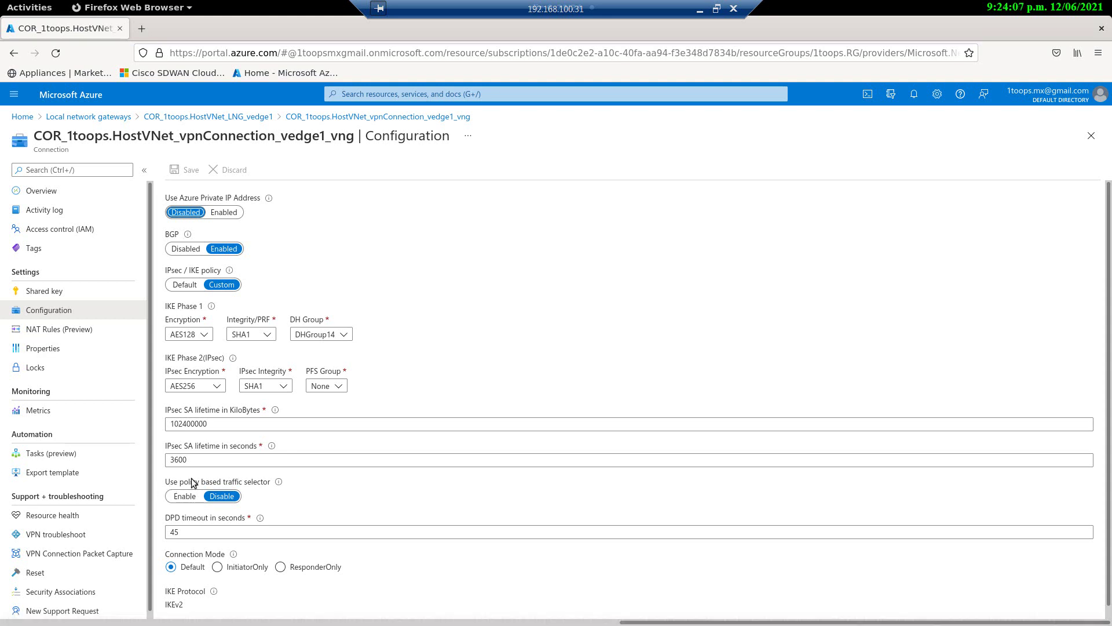
scroll(274, 499, "down", 1)
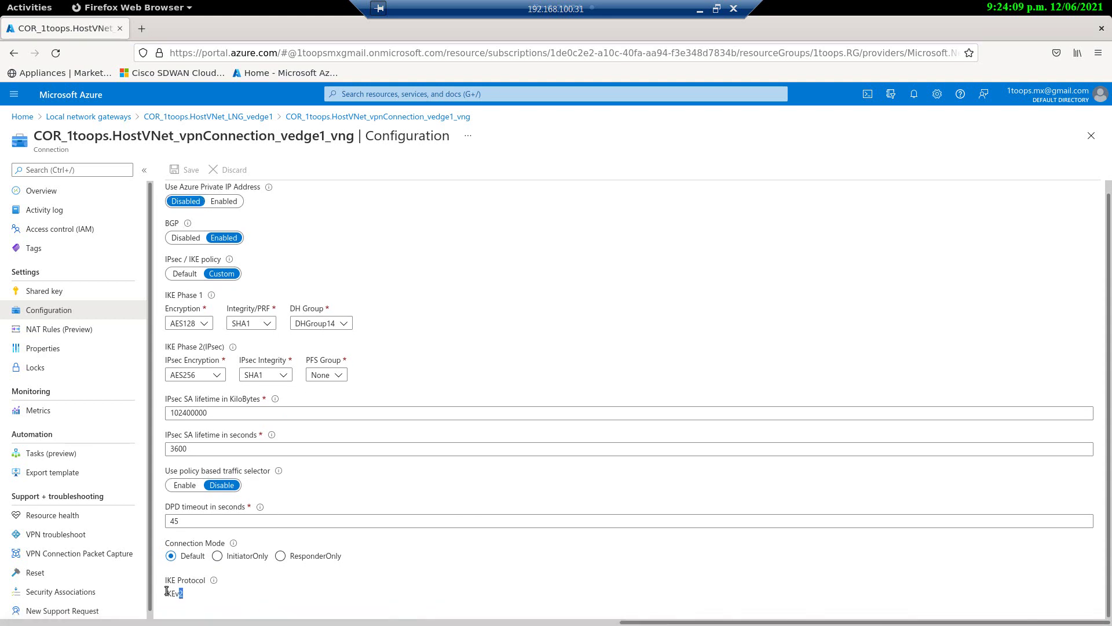
double_click(176, 594)
Step: View the connection's shared key, then go back through Local network gateways to Home
left_click(38, 293)
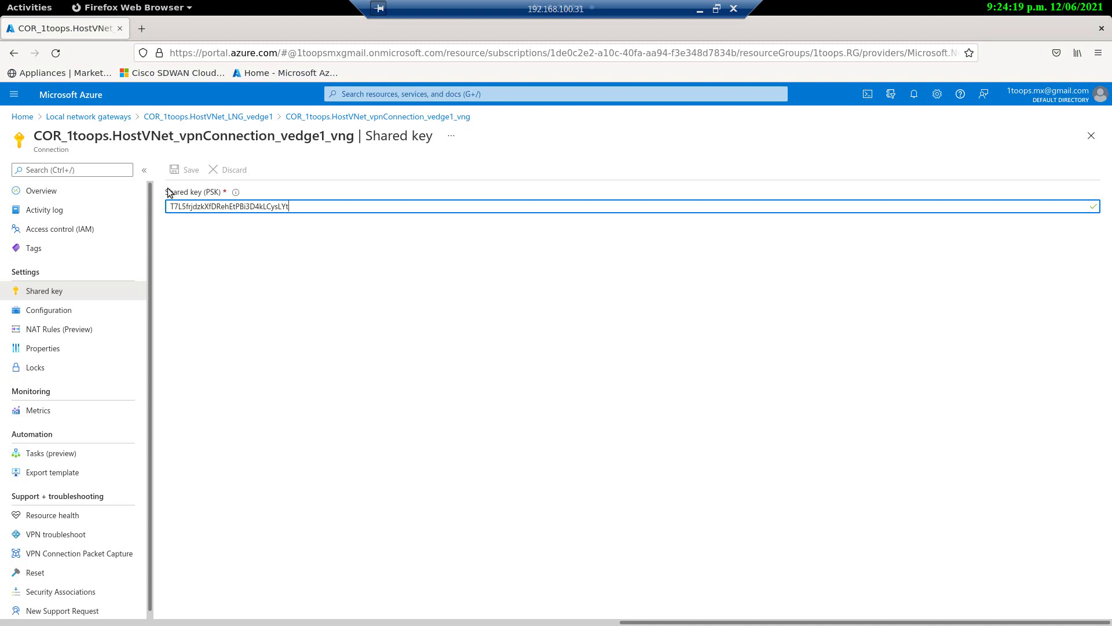
left_click(103, 119)
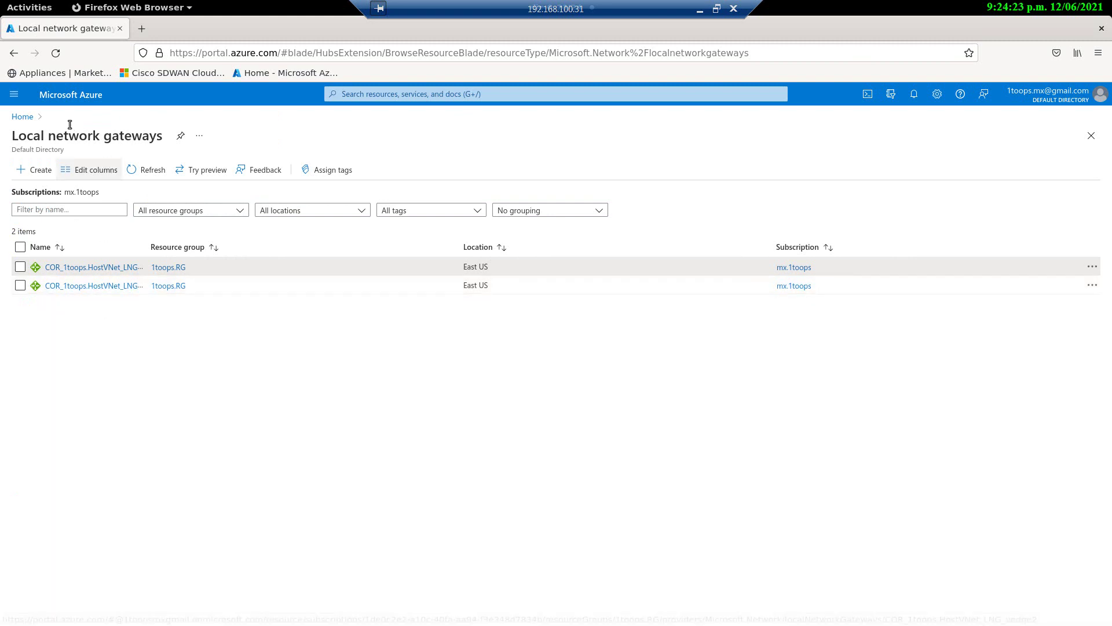
left_click(23, 117)
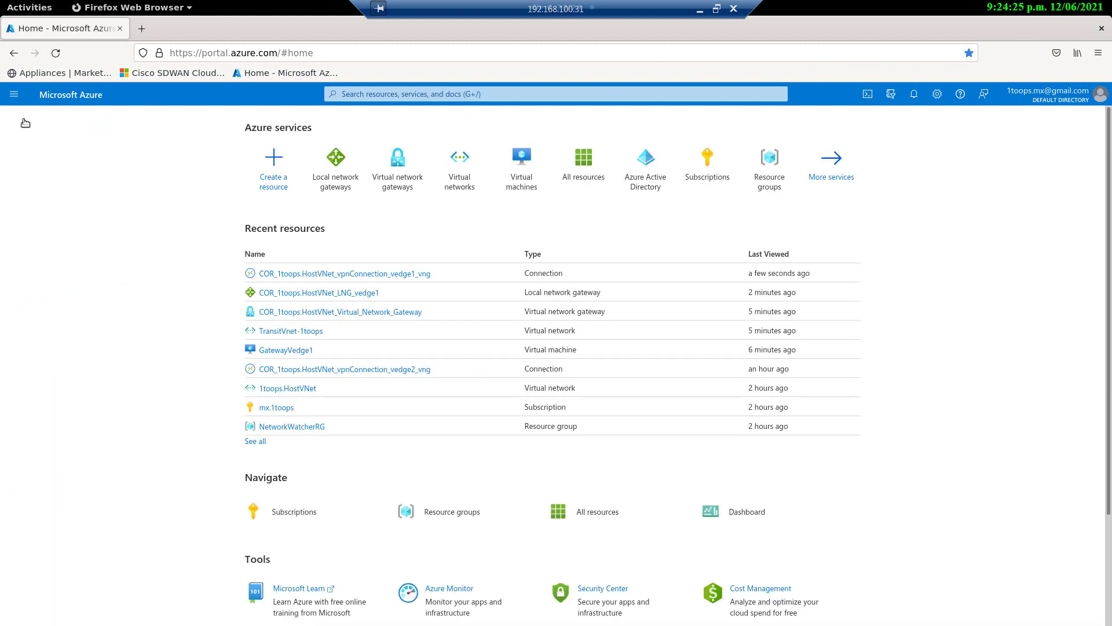